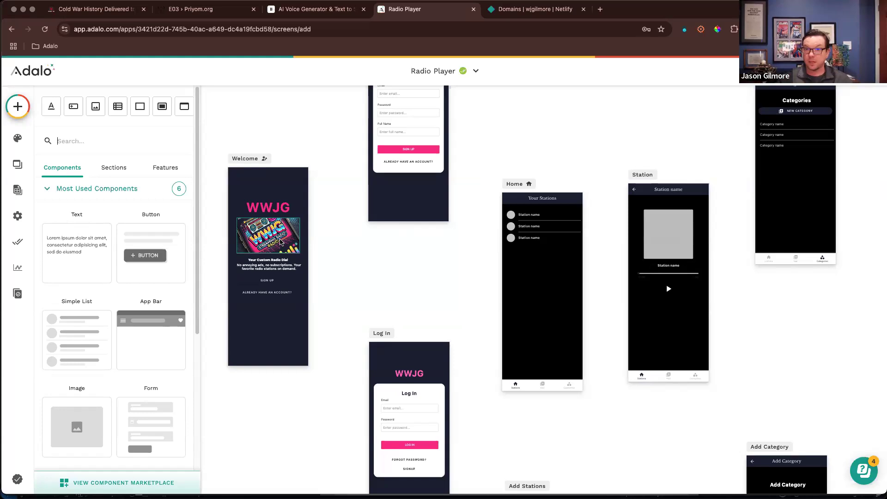
Switch to the XMAS Tree App project and look over its Welcome, Welcome 2 and Home screens
left_click(342, 129)
left_click(476, 72)
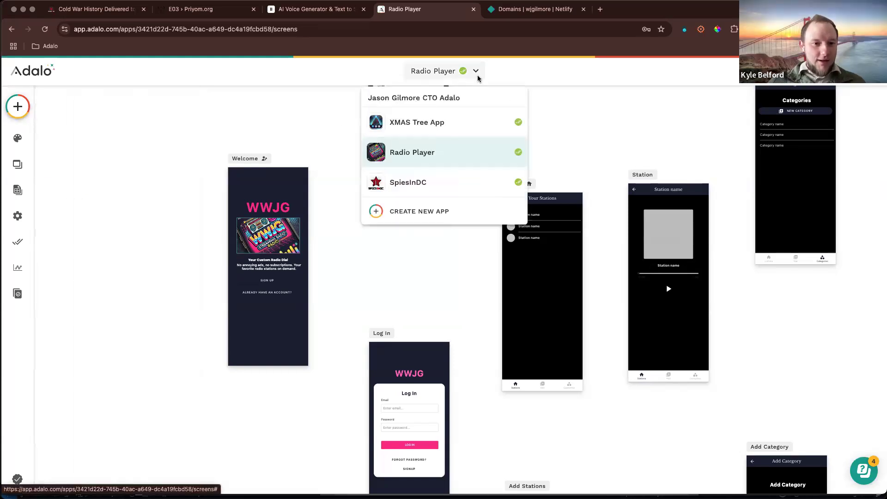
left_click(510, 76)
left_click(436, 72)
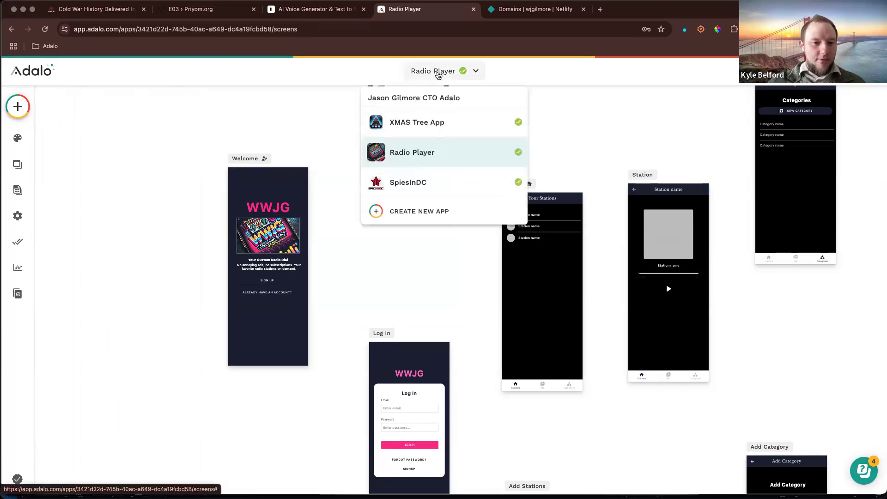
left_click(428, 122)
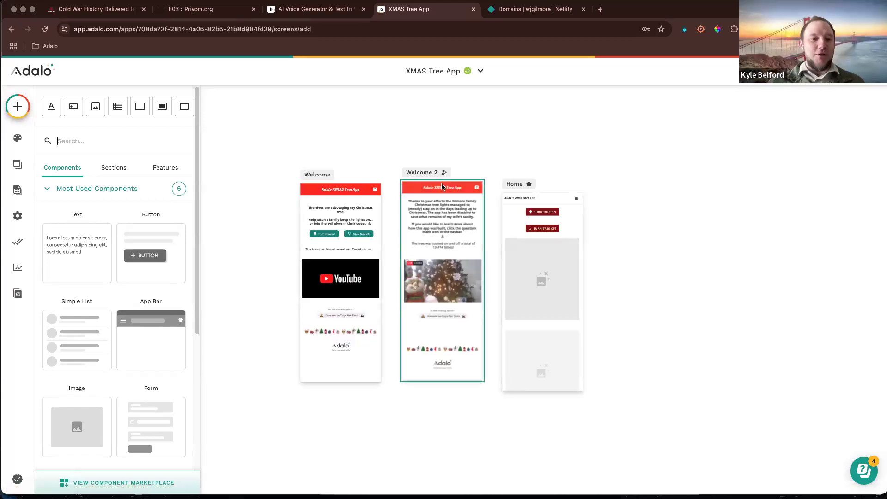
scroll(441, 198, "up", 2)
scroll(441, 197, "up", 3)
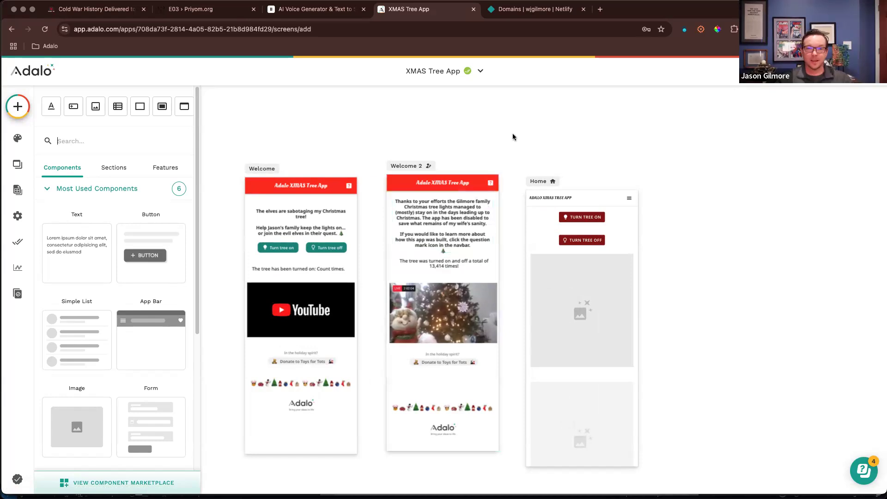
left_click(463, 129)
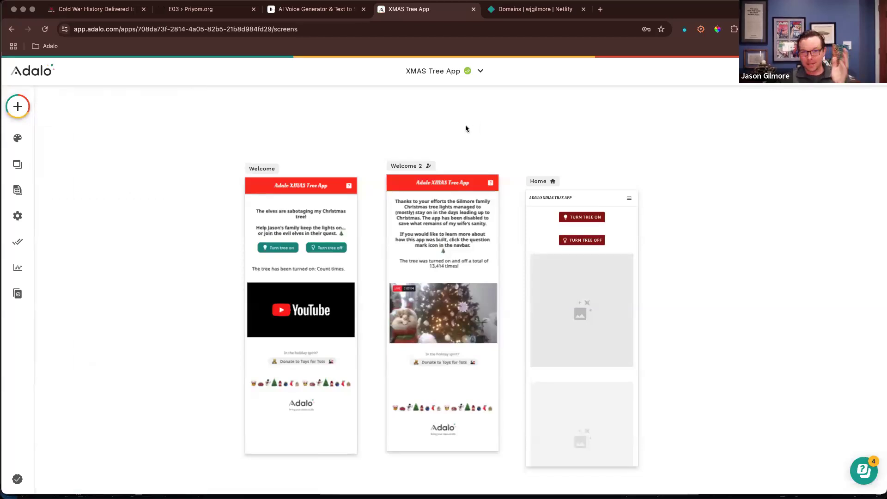
Start creating a new app and set its platform to Mobile Only
left_click(481, 73)
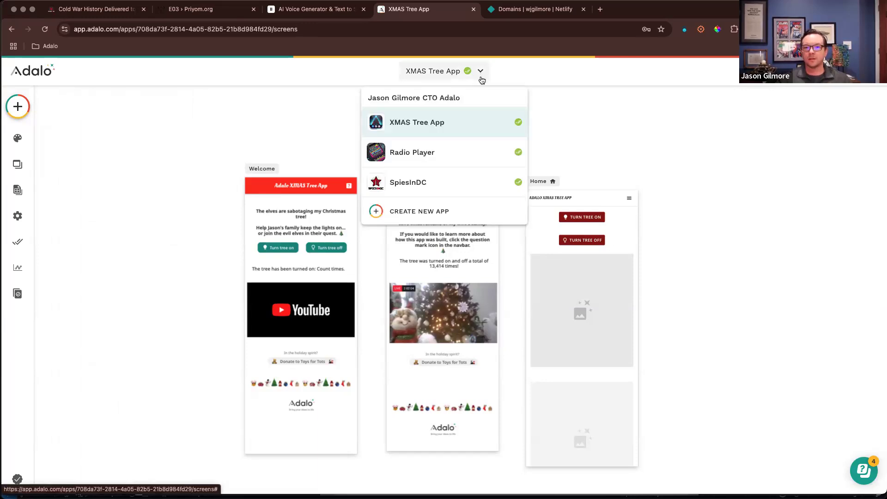
left_click(425, 216)
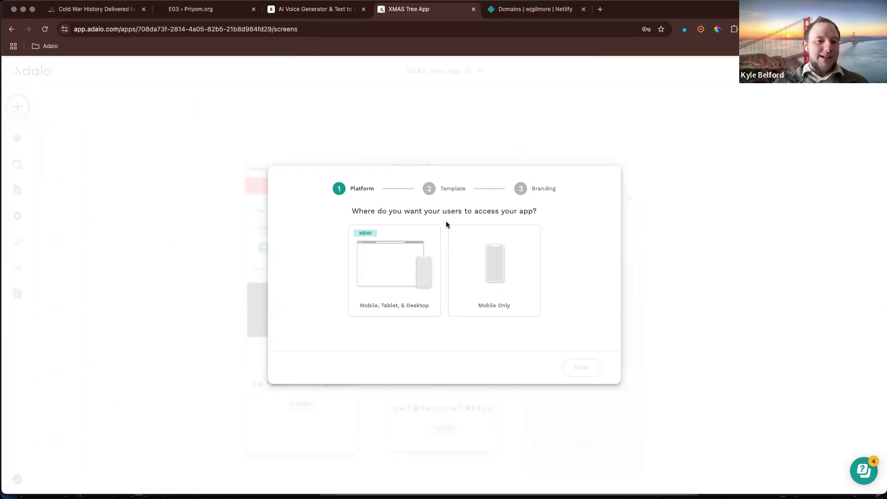
left_click(513, 251)
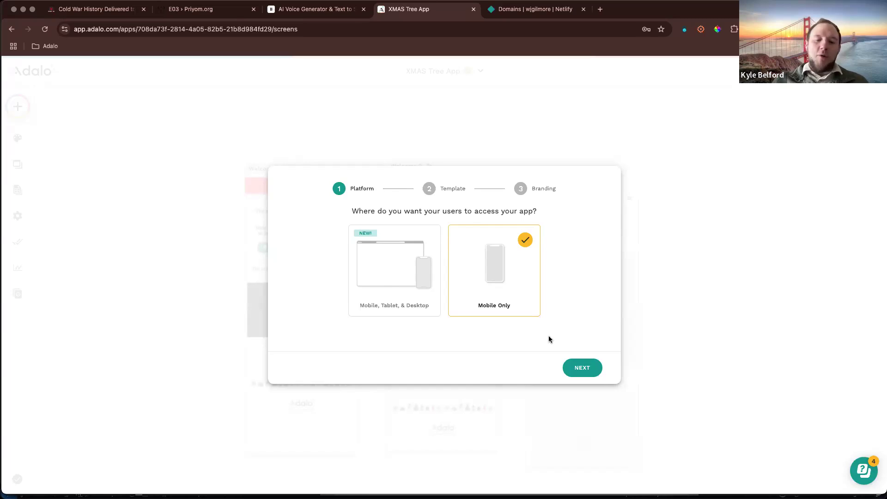
left_click(589, 366)
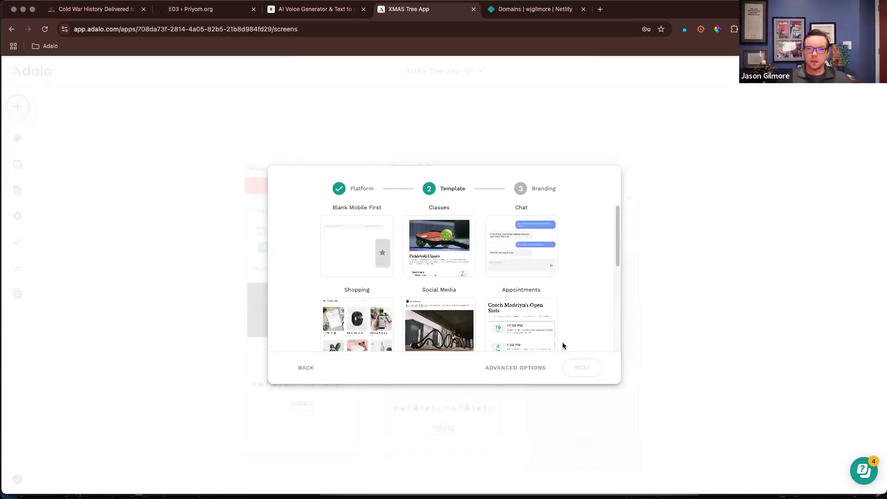
Choose the Blank Mobile First template for the new app, keeping the Create New Database option for its data
left_click(343, 223)
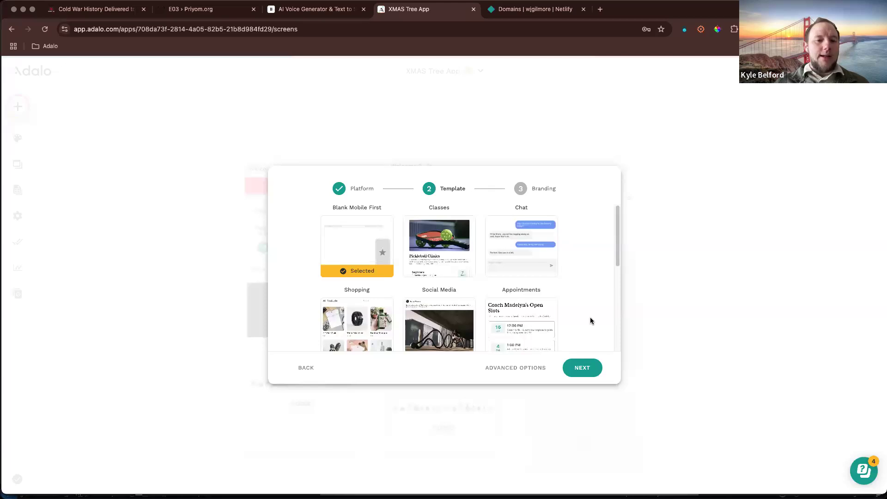
left_click(488, 371)
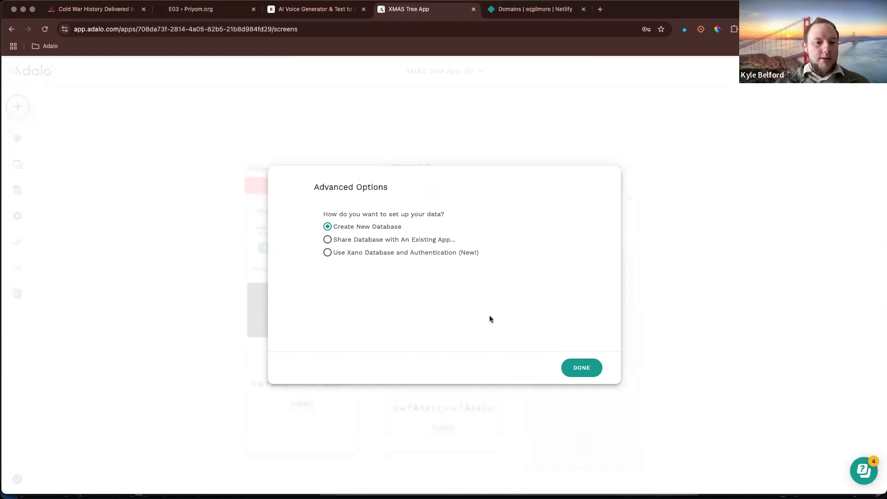
left_click(583, 367)
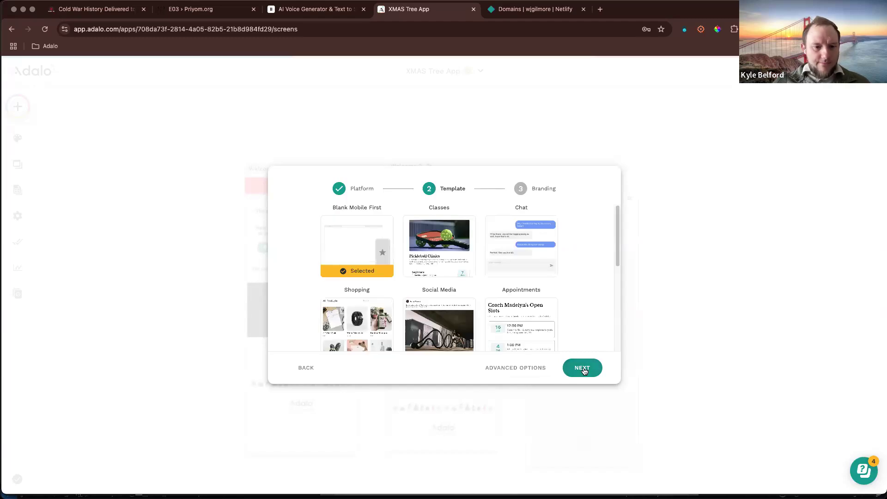
left_click(582, 368)
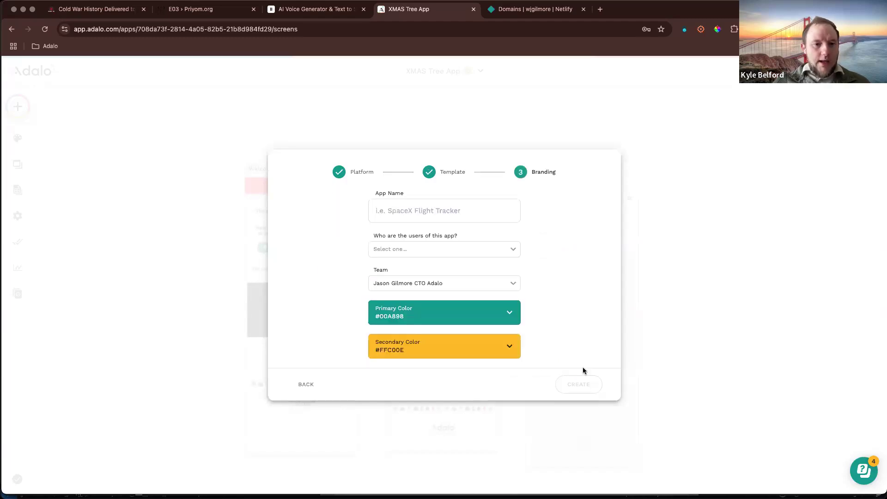
Name the app Numbers Station and set its users to Existing customers or community
left_click(443, 205)
type("N")
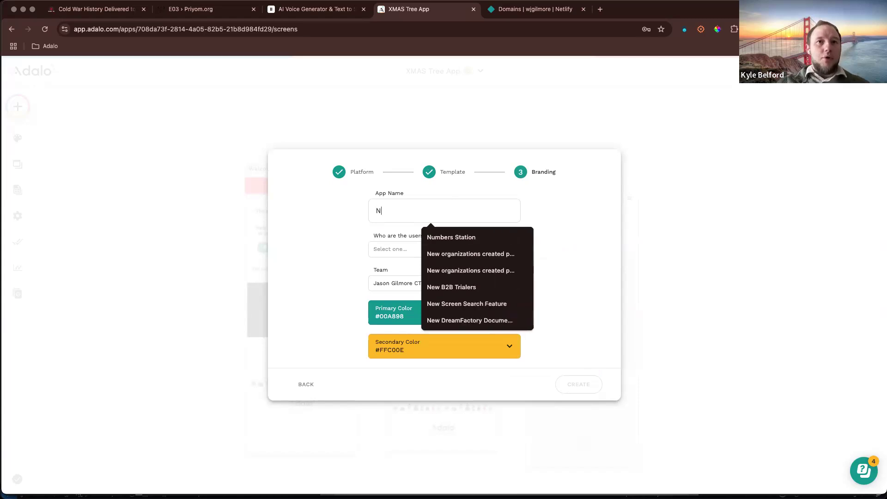
type("umbers Station")
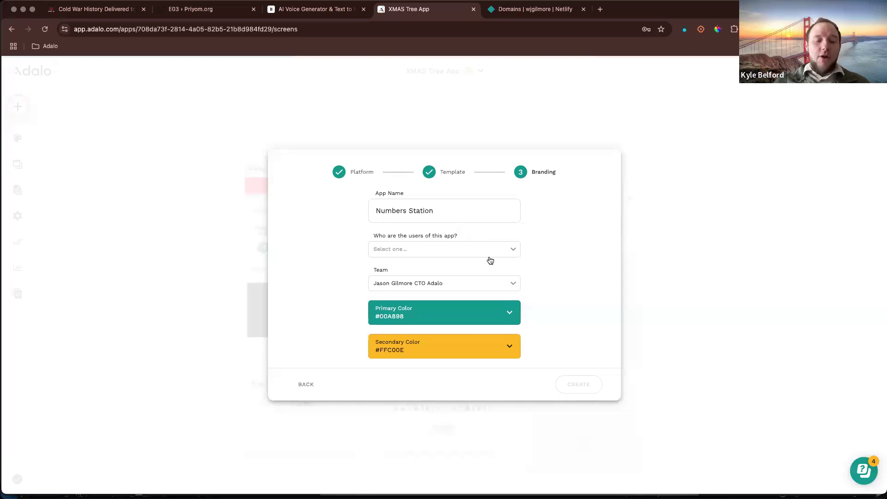
left_click(514, 283)
left_click(542, 277)
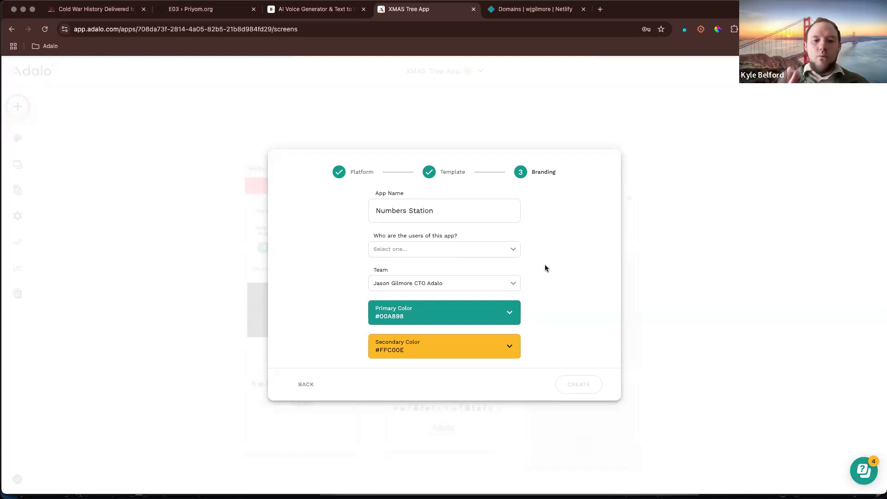
left_click(494, 252)
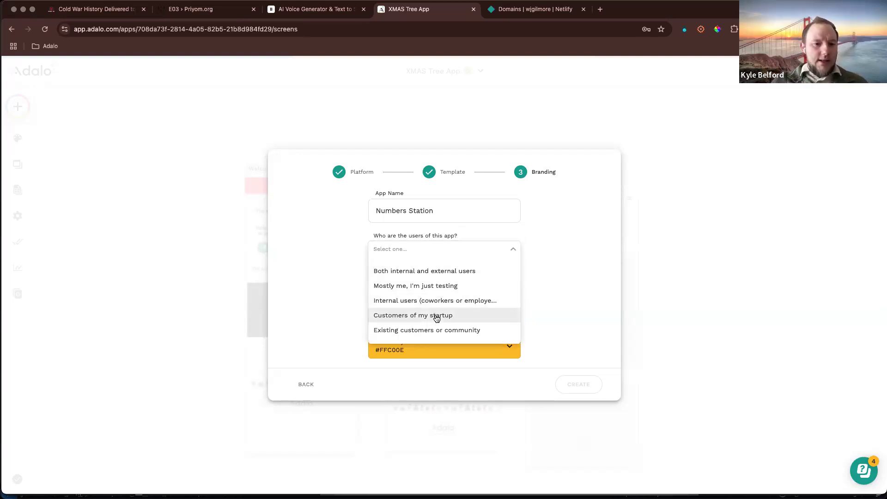
left_click(436, 331)
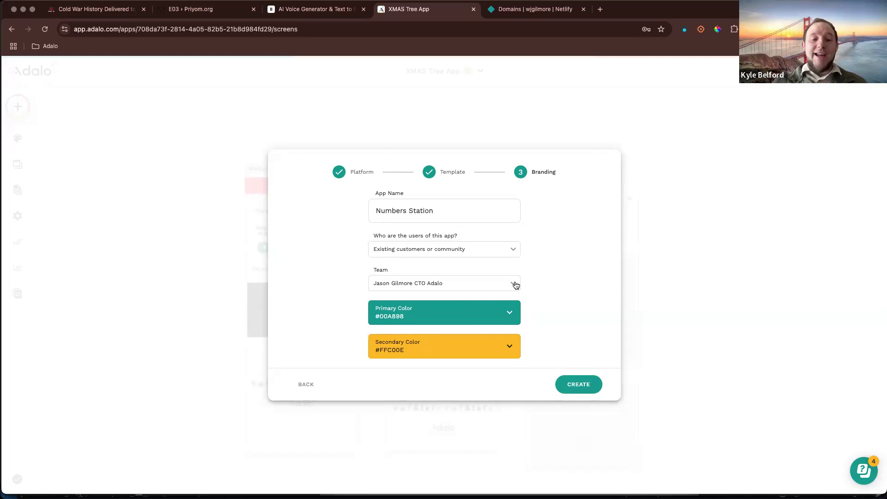
left_click(508, 312)
left_click(529, 301)
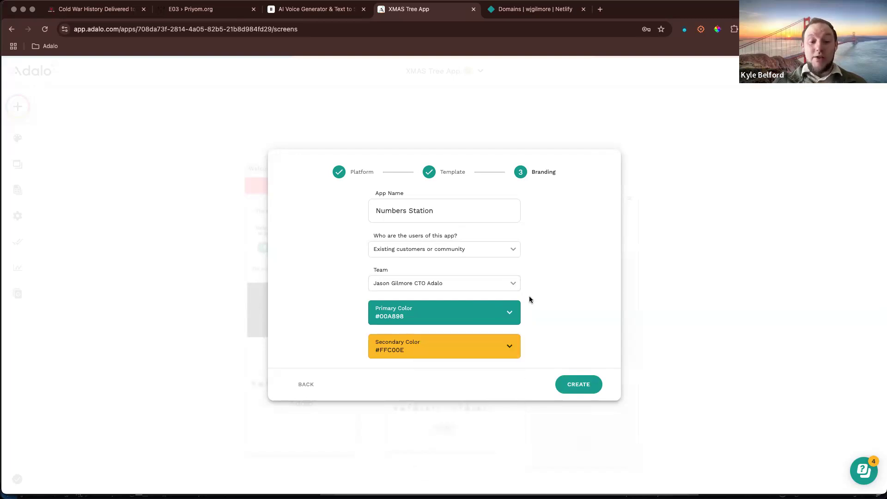
left_click(509, 312)
left_click(539, 296)
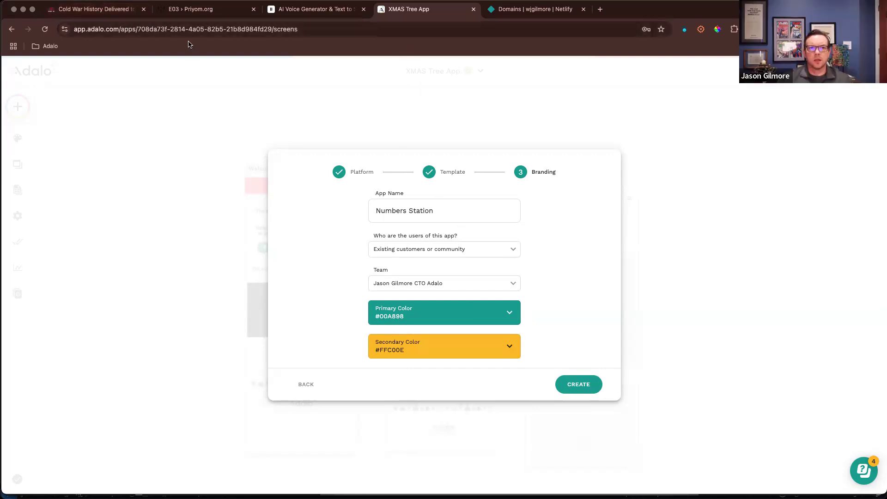
Switch to The Long Telegram page on spiesindc.com and inspect its dark background area in the developer tools
left_click(106, 13)
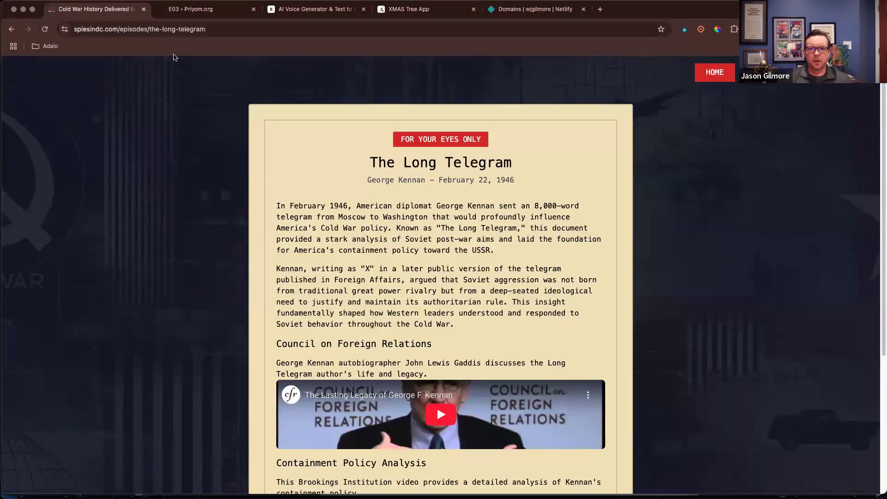
right_click(211, 153)
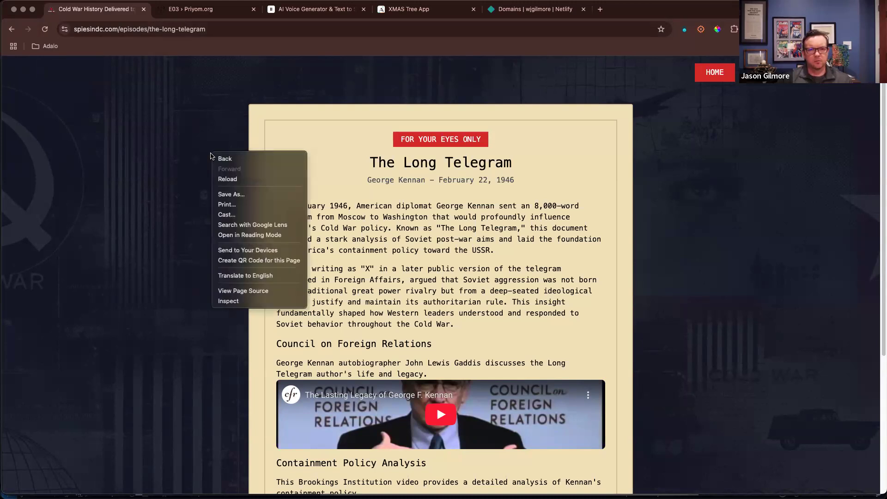
left_click(181, 176)
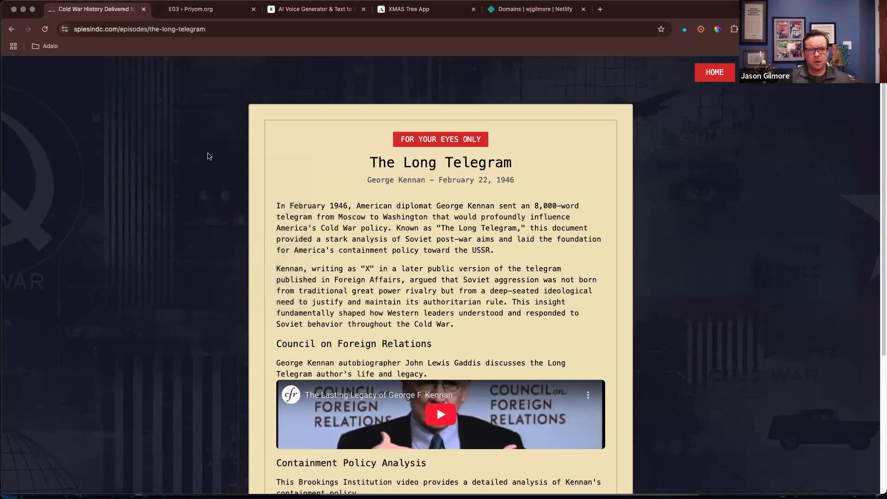
right_click(217, 150)
left_click(243, 299)
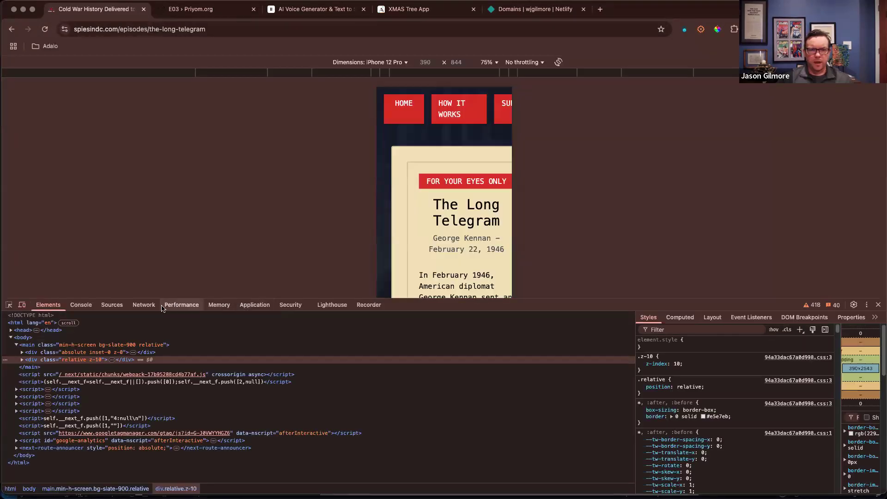
Look through the Console, Application and Elements views of the developer tools and turn off the page's mobile device emulation
left_click(80, 305)
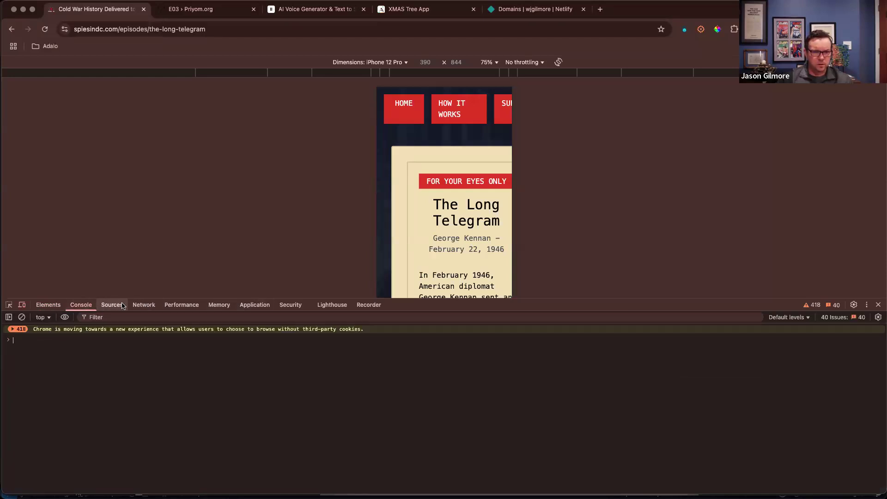
left_click(254, 304)
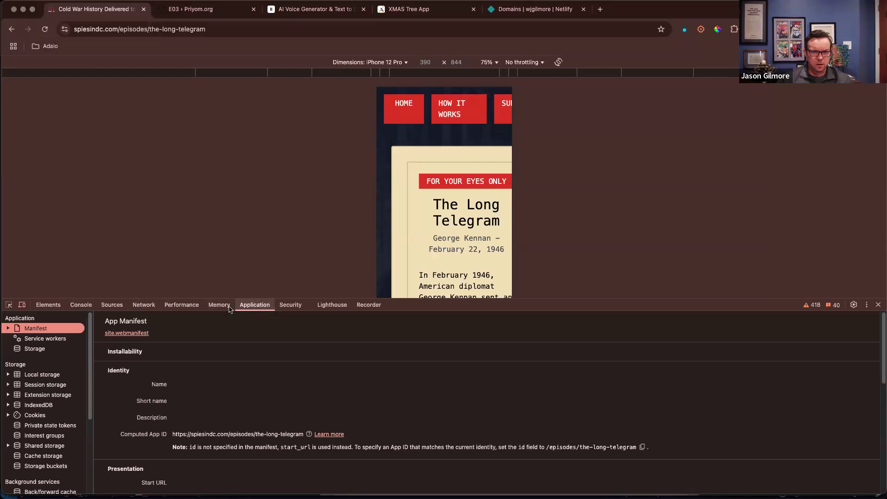
left_click(83, 310)
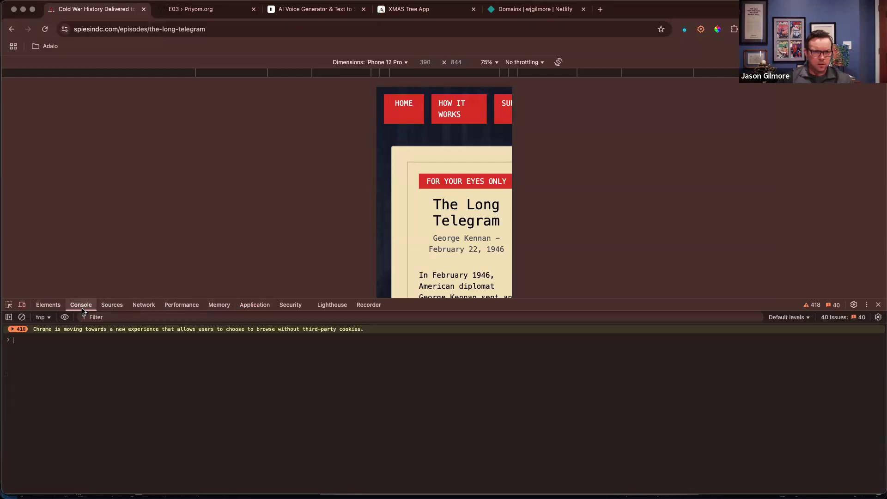
left_click(58, 307)
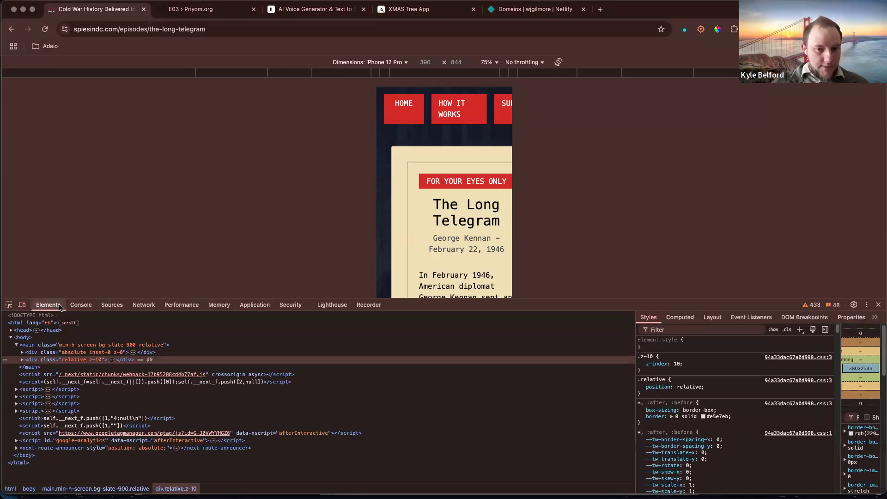
left_click(876, 318)
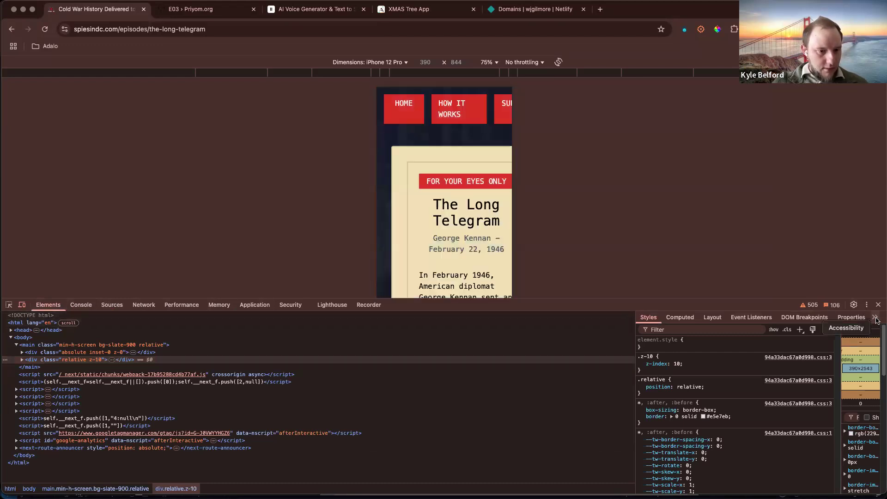
left_click(648, 306)
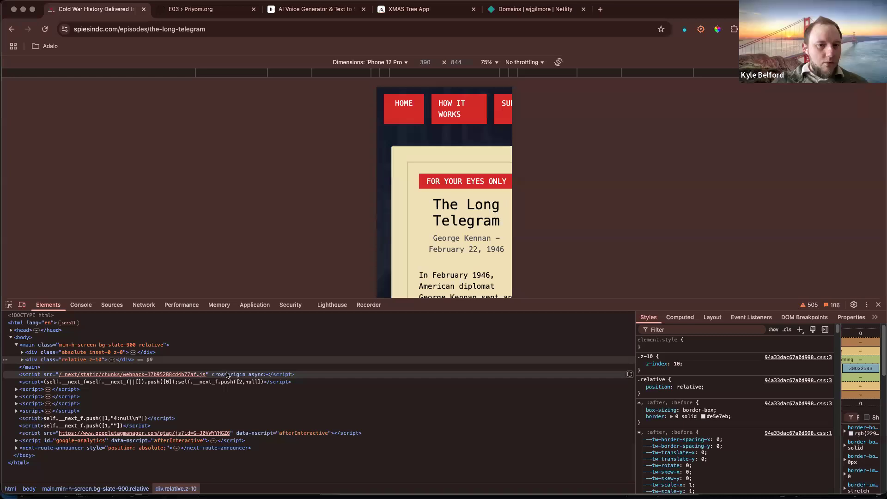
key("super+shift+m")
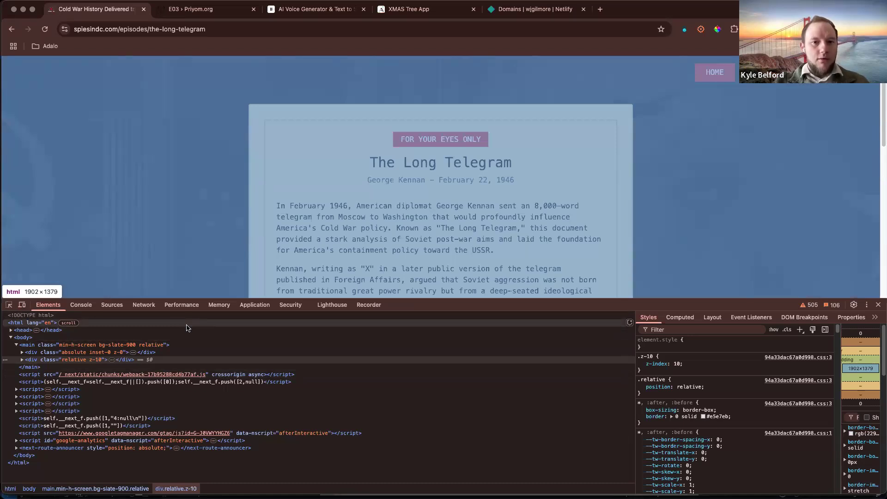
Open Digital Color Meter to sample the page's dark background colour, and quit it
key("super+space")
type("digital")
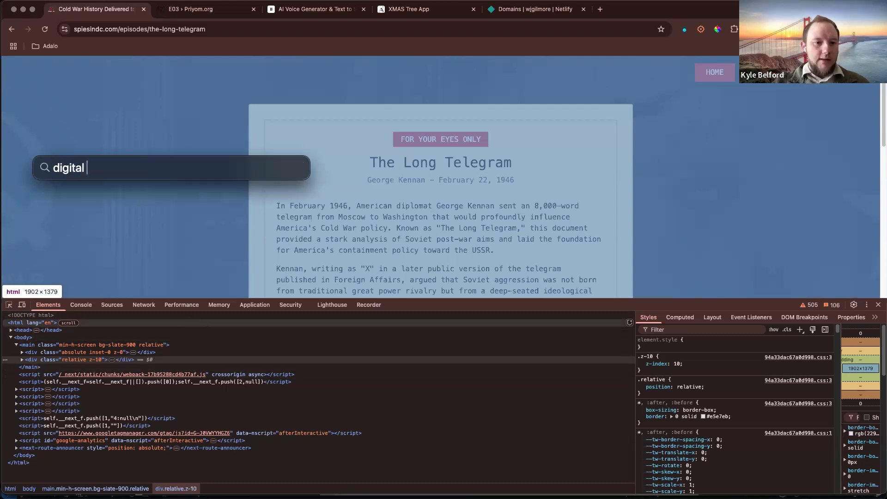
key("Return")
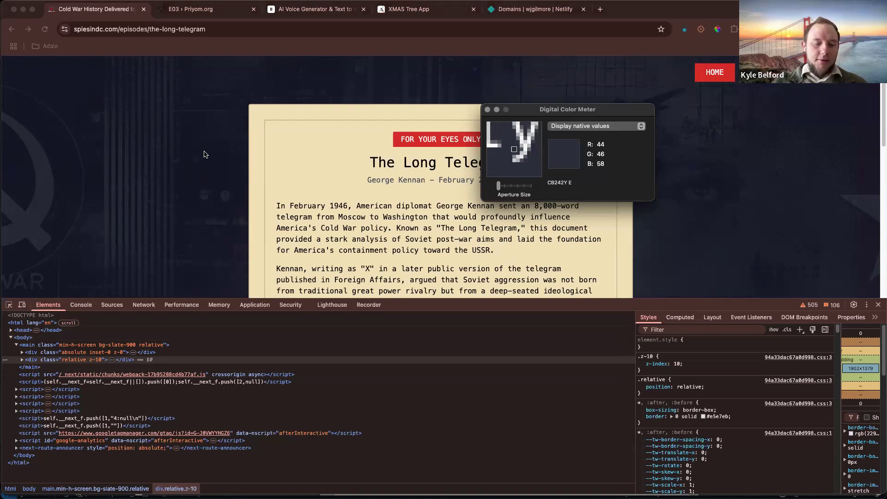
key("super+q")
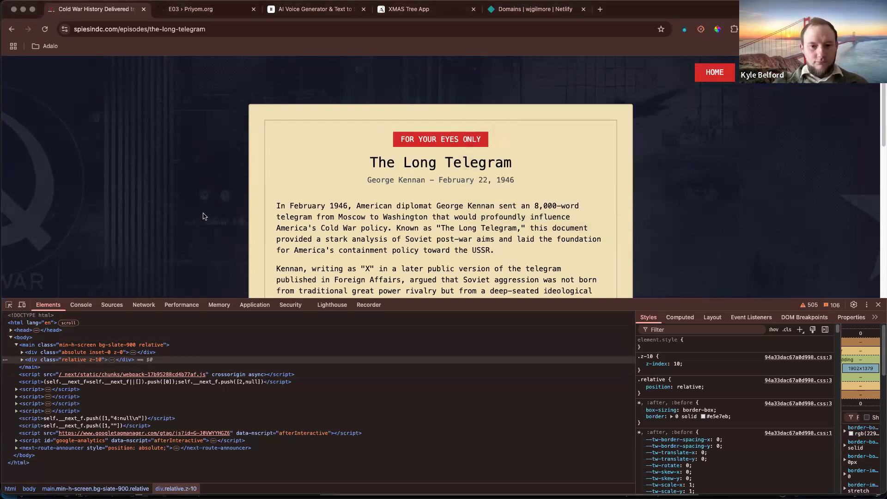
Reopen Digital Color Meter, sample the page's dark background in native values, and return to the Adalo branding form
key("super+space")
type("dig")
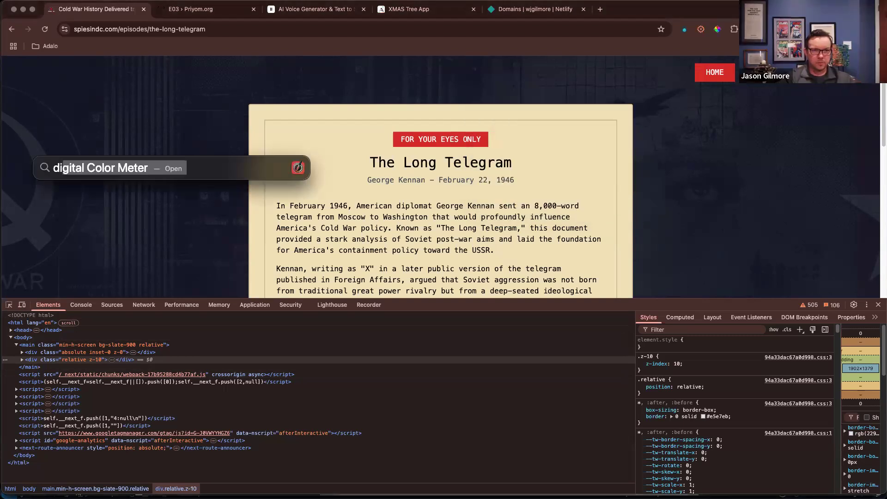
key("Return")
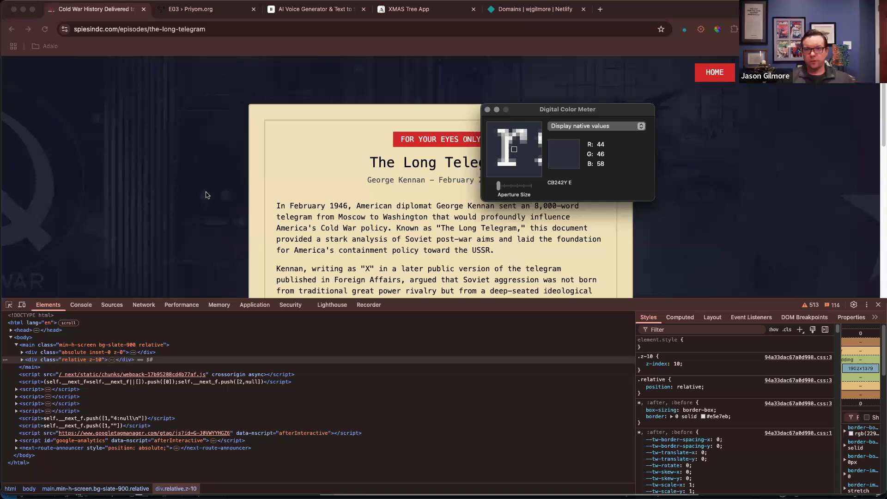
left_click(434, 14)
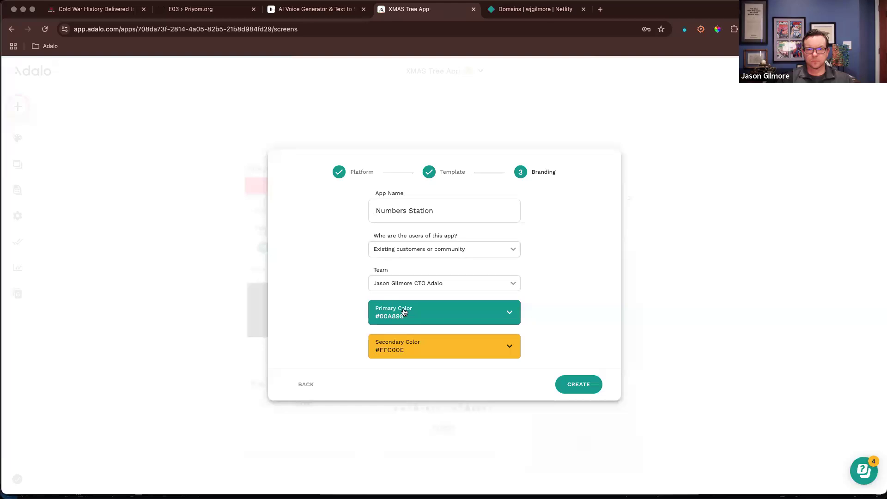
Set the app's primary colour to hex 444658
left_click(411, 319)
left_click(434, 428)
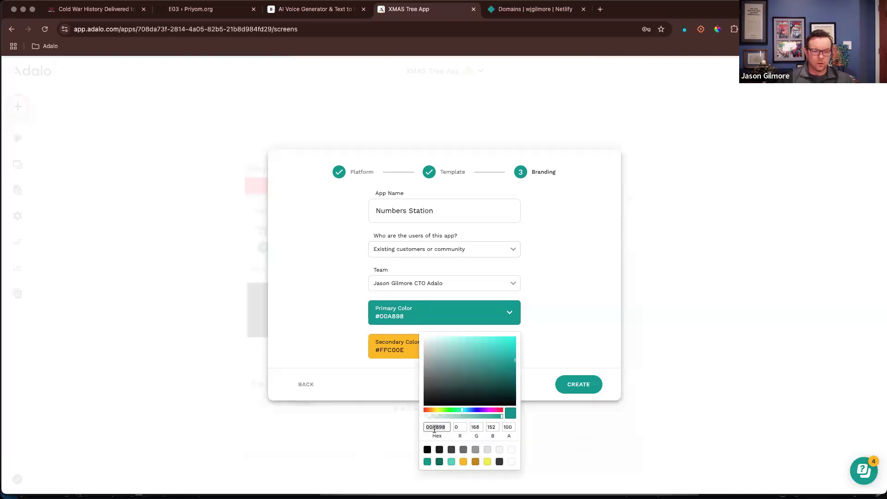
type("444658")
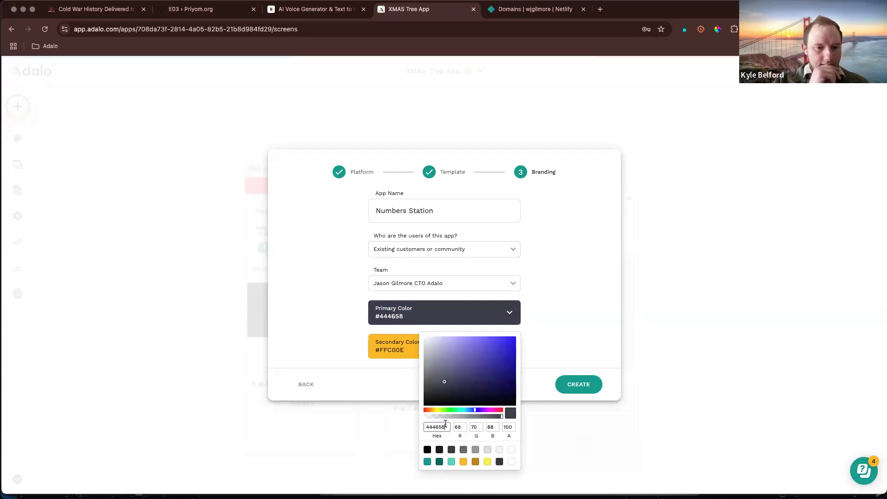
Set the app's primary colour to RGB 44, 46, 58
left_click(463, 425)
key("BackSpace")
key("BackSpace")
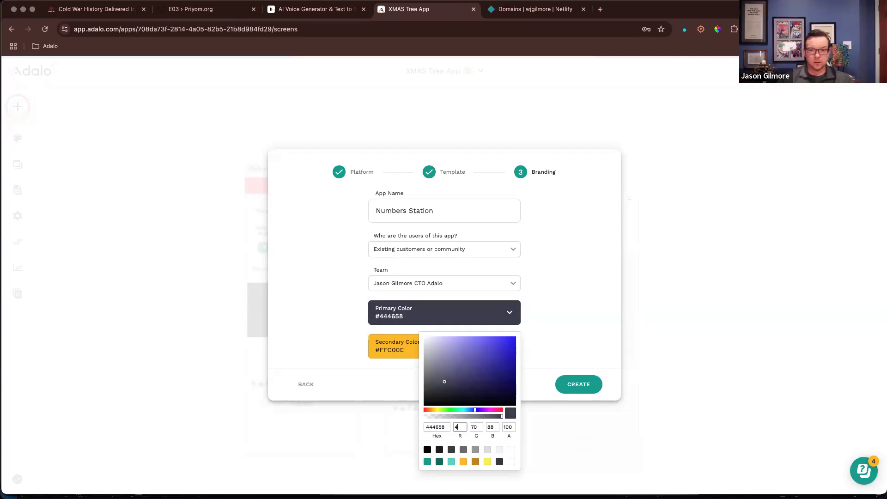
type("44")
key("Tab")
key("BackSpace")
type("46")
key("Tab")
key("BackSpace")
type("58")
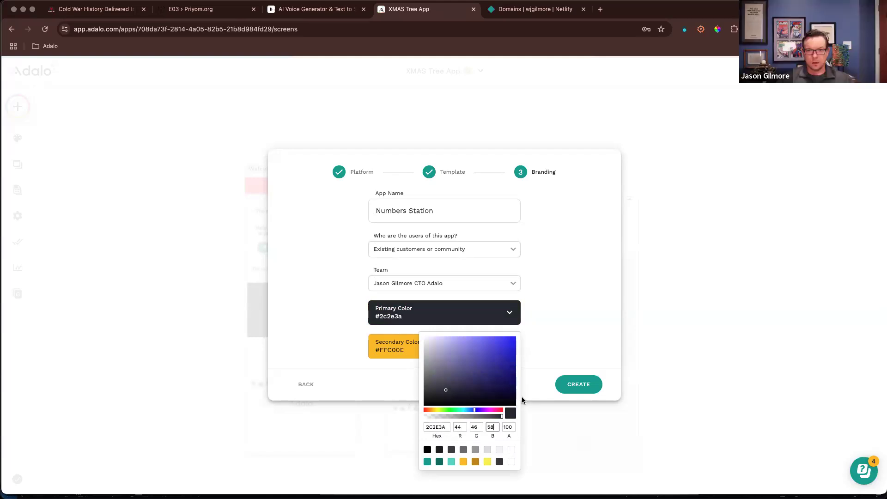
left_click(532, 383)
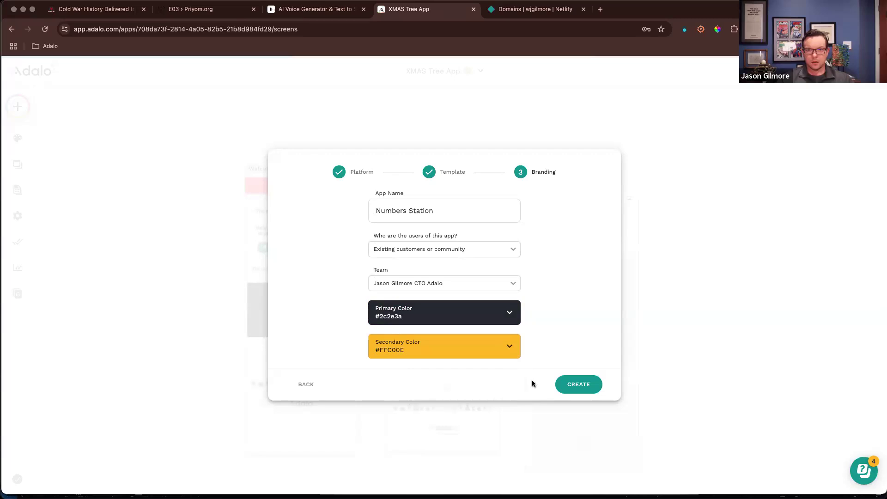
Switch to The Long Telegram page on spiesindc.com and open Digital Color Meter to sample another page colour
left_click(113, 13)
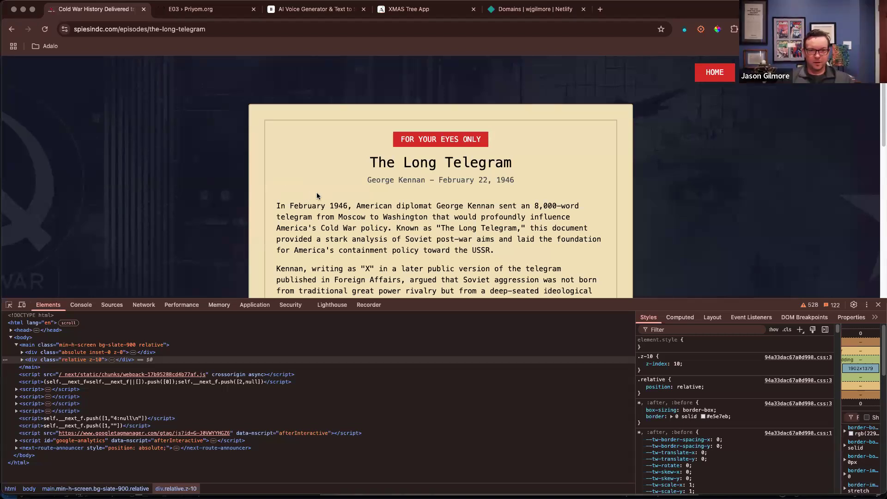
key("super+space")
type("digi")
key("Return")
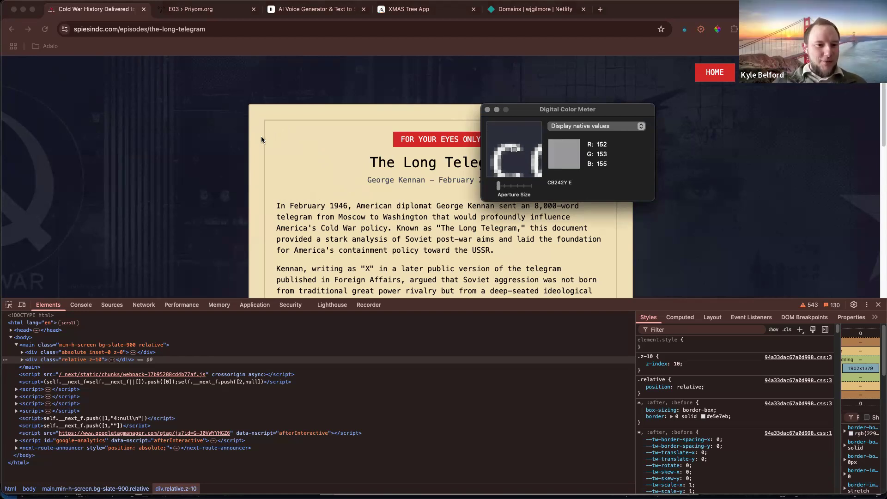
Try displaying the sampled colour in sRGB, and return Digital Color Meter to native values
left_click(566, 127)
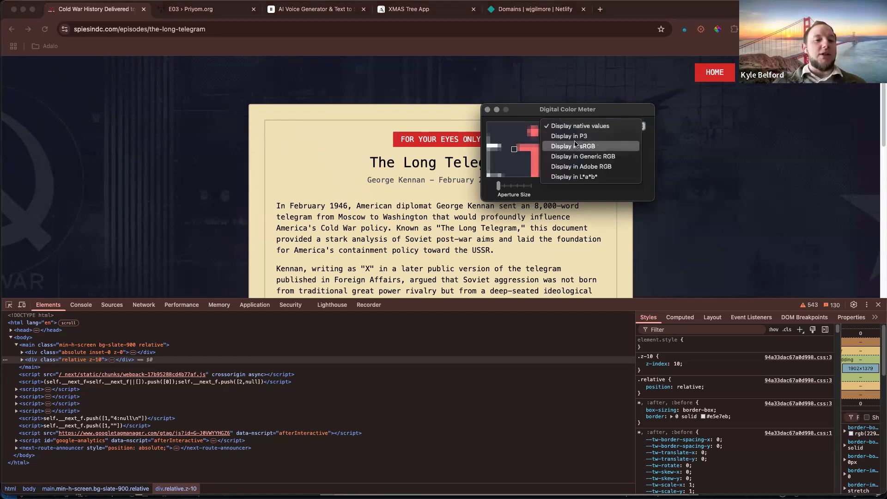
left_click(573, 146)
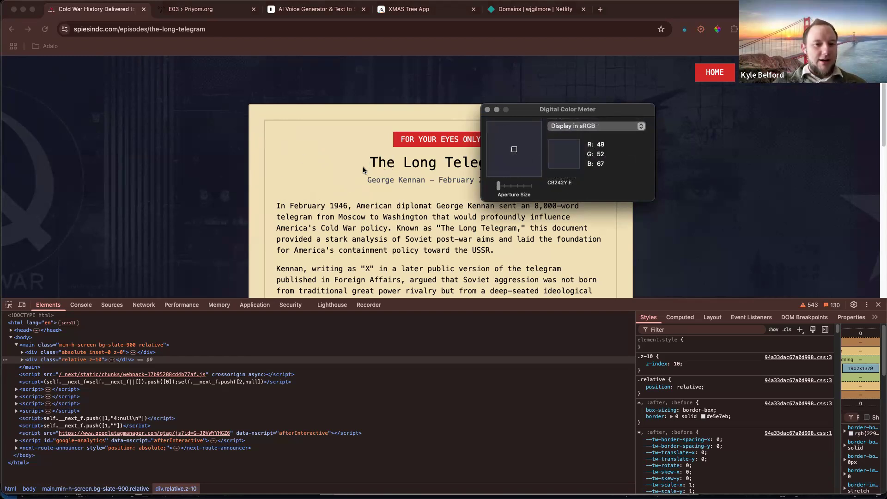
left_click(584, 130)
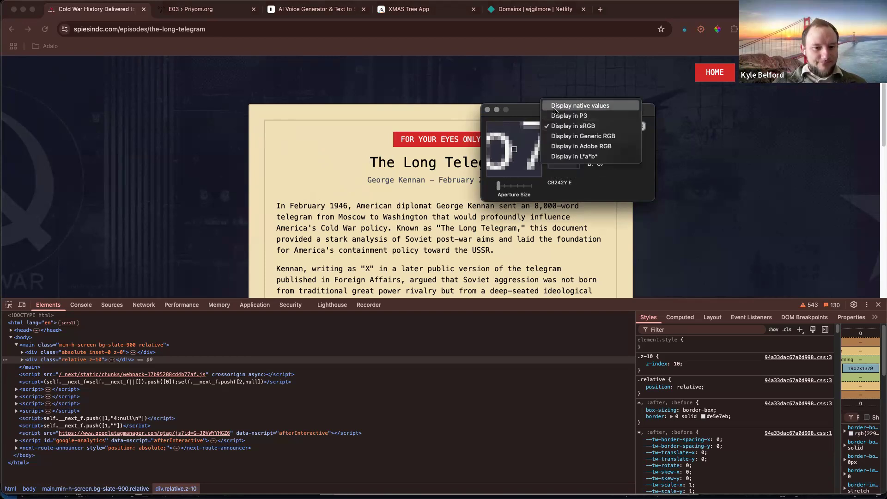
left_click(575, 110)
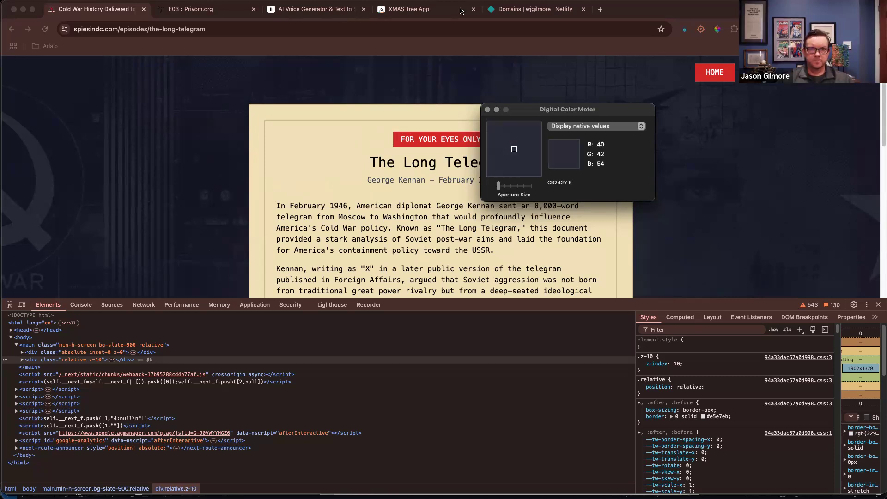
Switch to the Adalo branding form and set the app's secondary colour to RGB 146, 147, 150
left_click(408, 9)
left_click(430, 354)
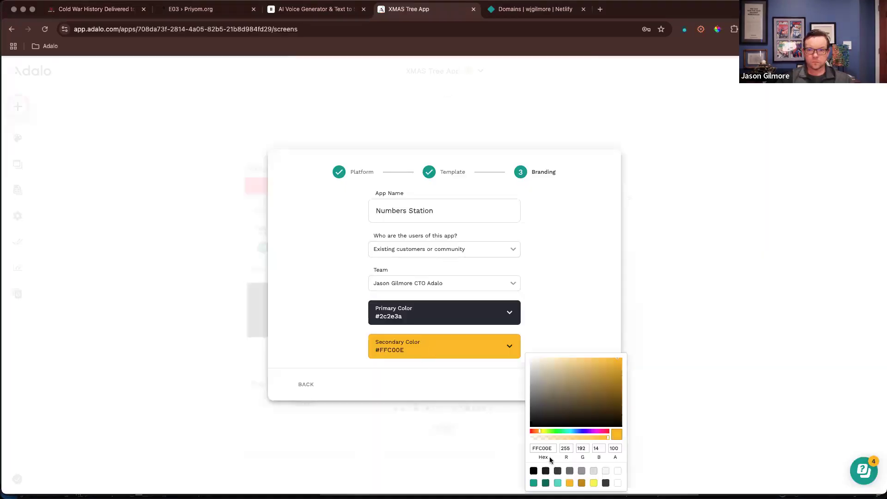
type("146")
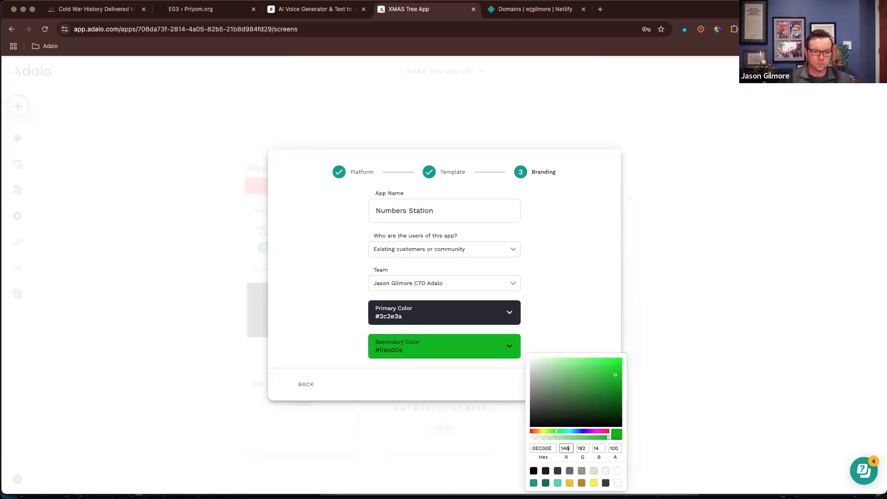
key("Tab")
type("147")
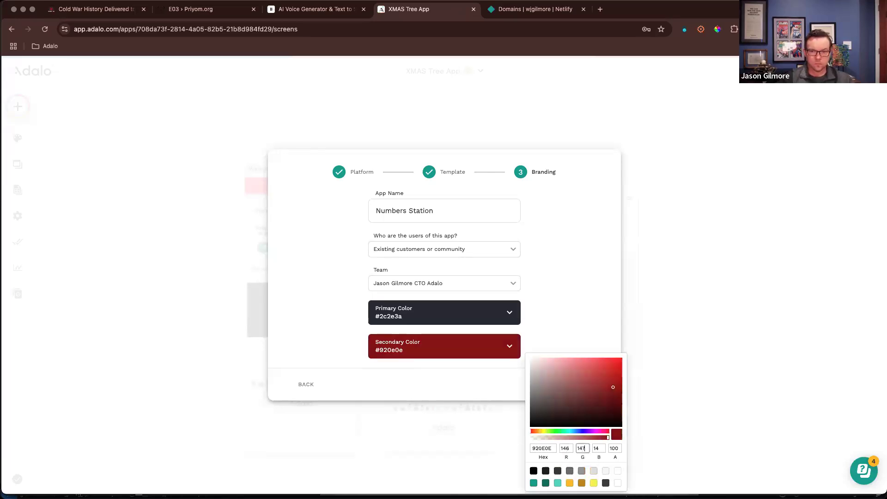
key("Tab")
type("150")
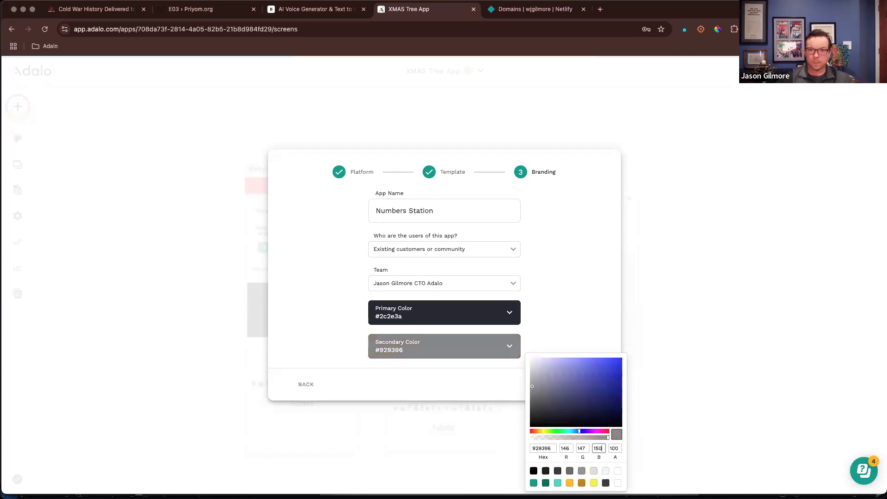
left_click(508, 378)
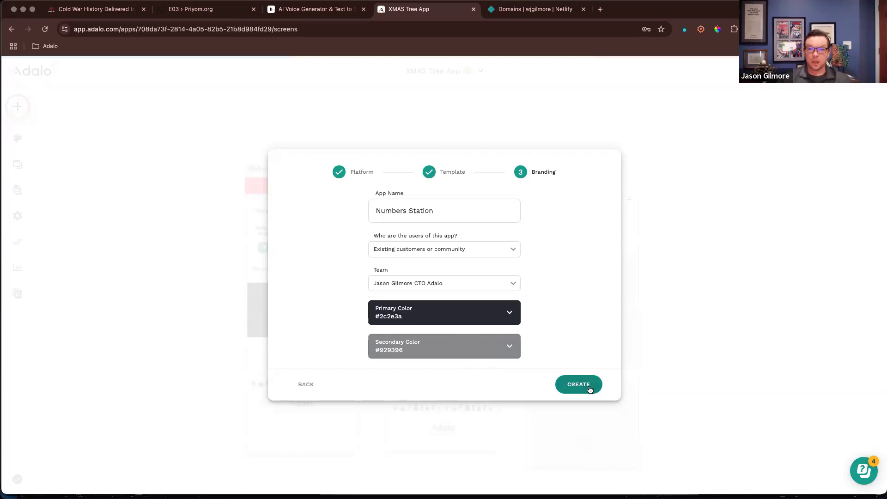
Check the available teams, keep the current one, and create the Numbers Station app
left_click(492, 291)
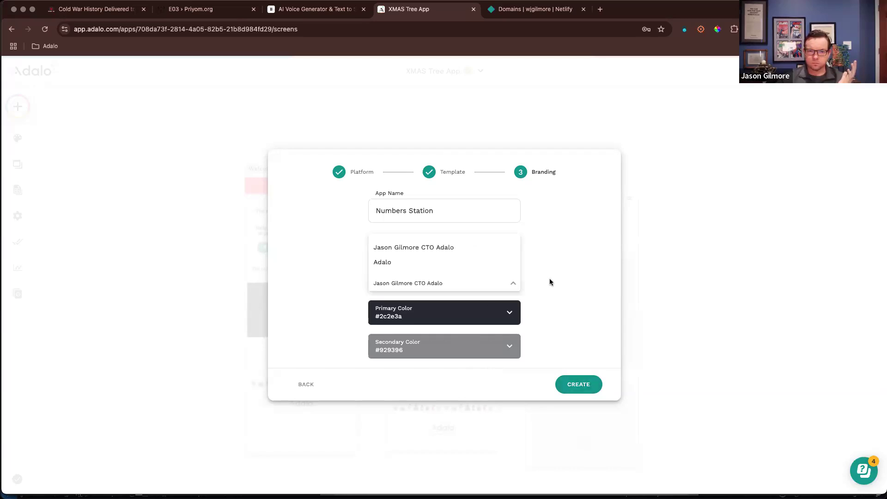
left_click(589, 285)
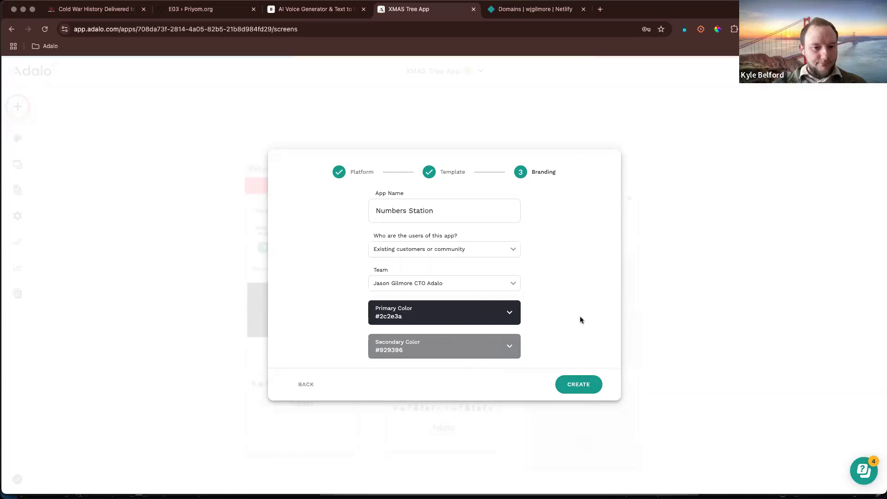
left_click(586, 385)
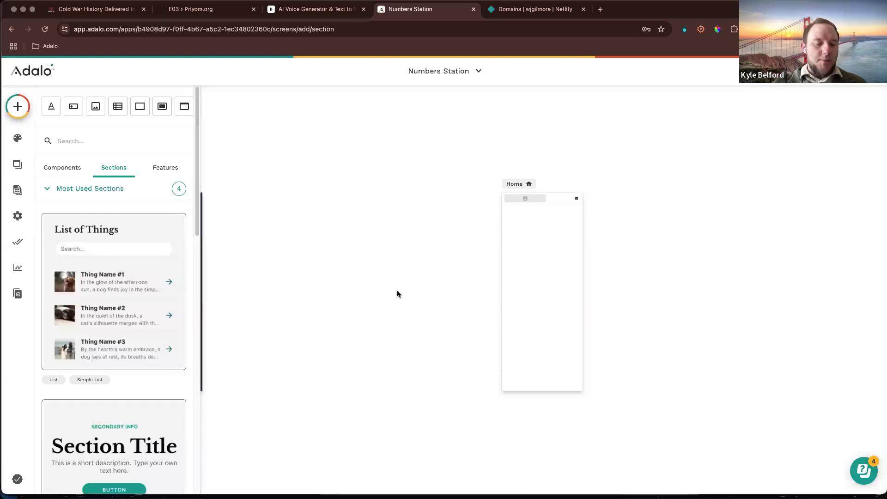
Make the Home screen the Welcome Screen as well as the Home Screen in its navigation type
scroll(405, 287, "up", 3)
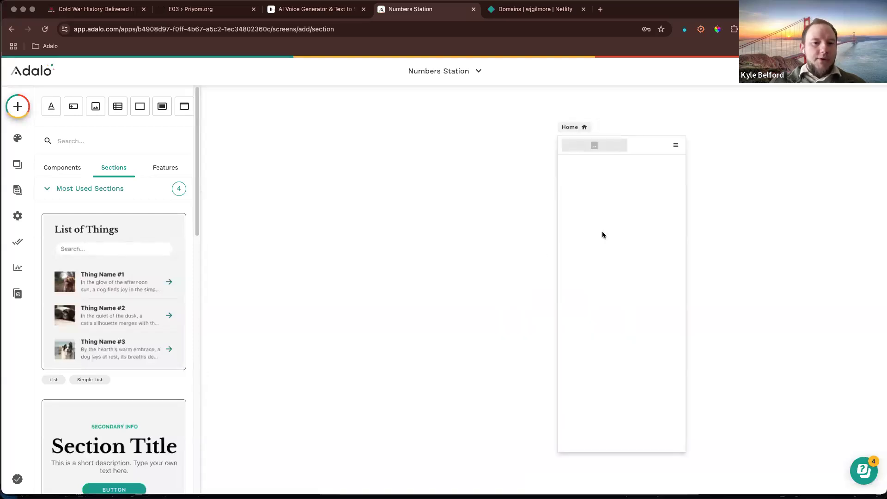
left_click(484, 196)
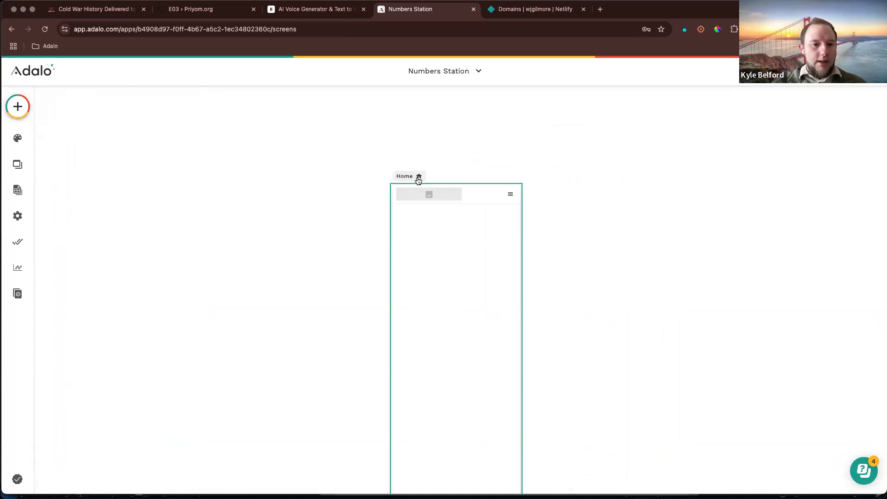
left_click(418, 177)
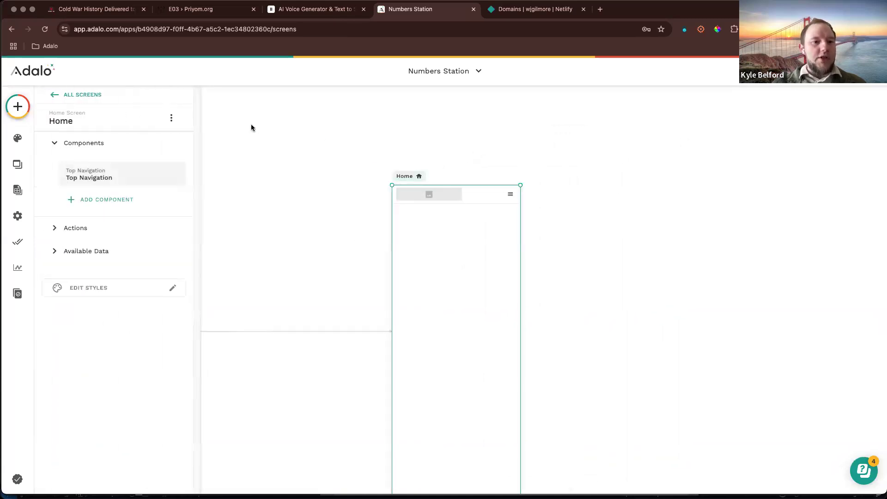
left_click(172, 118)
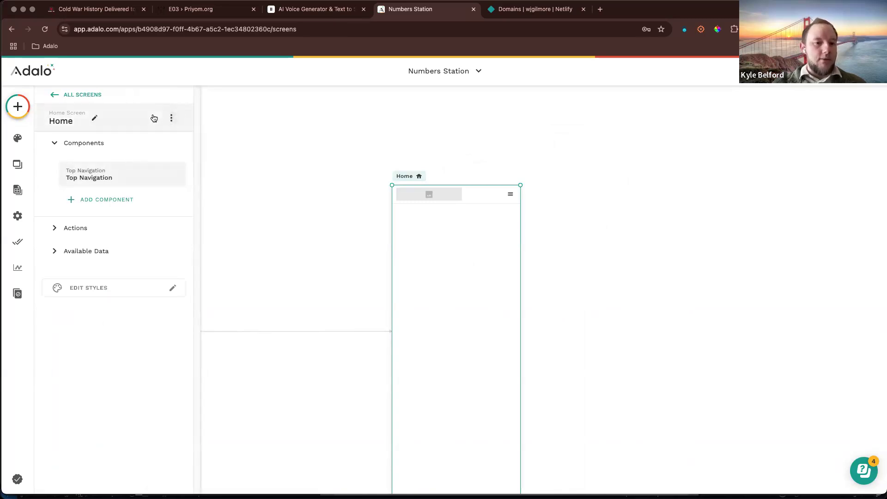
left_click(95, 120)
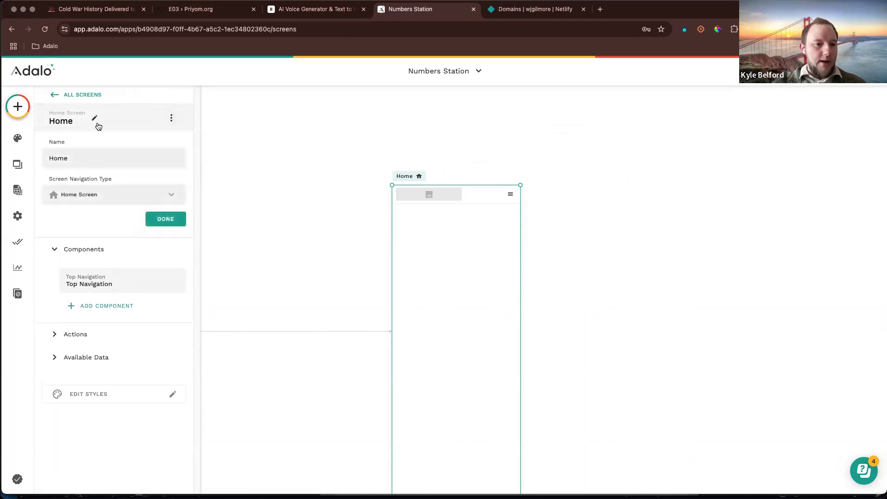
left_click(133, 193)
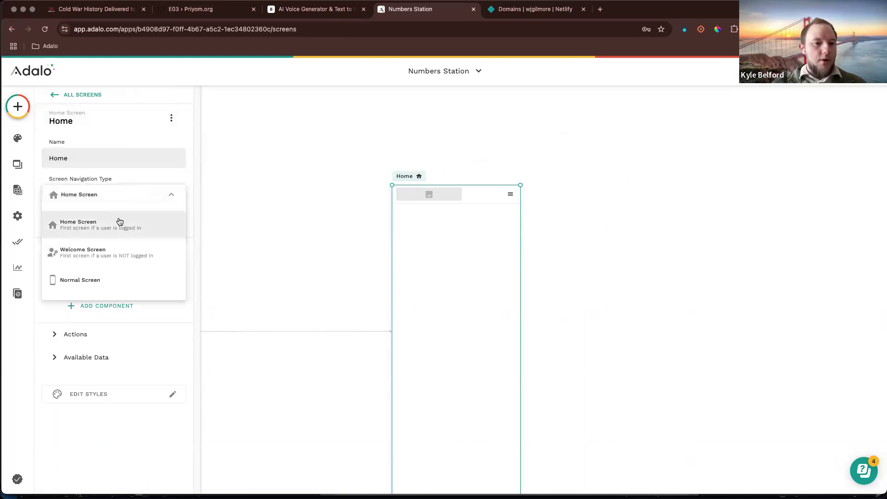
left_click(105, 252)
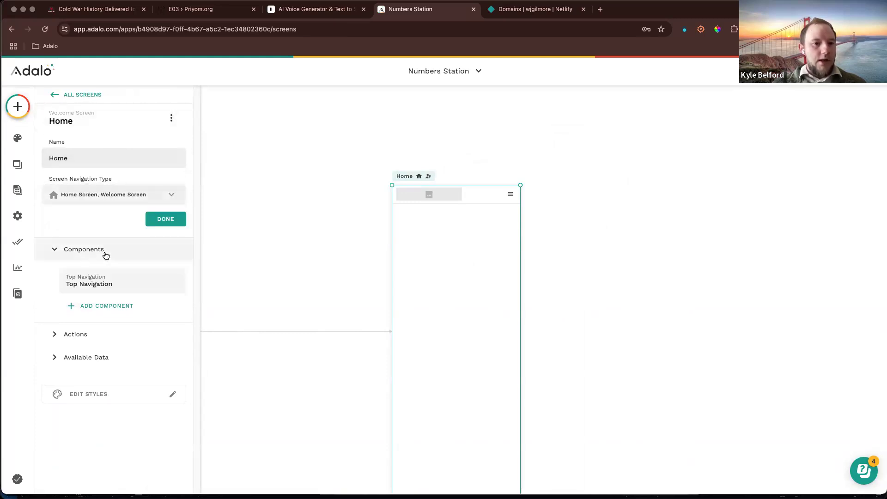
left_click(165, 219)
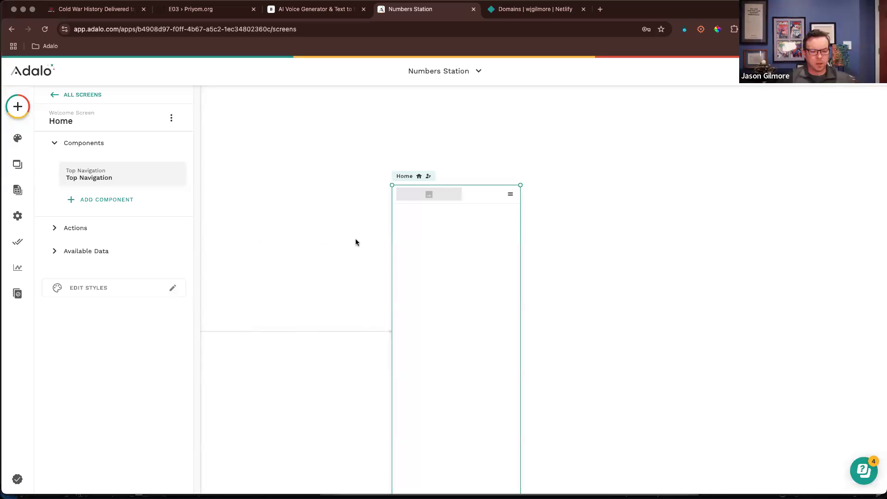
Delete the Sign Up screen from the app
scroll(359, 216, "down", 3)
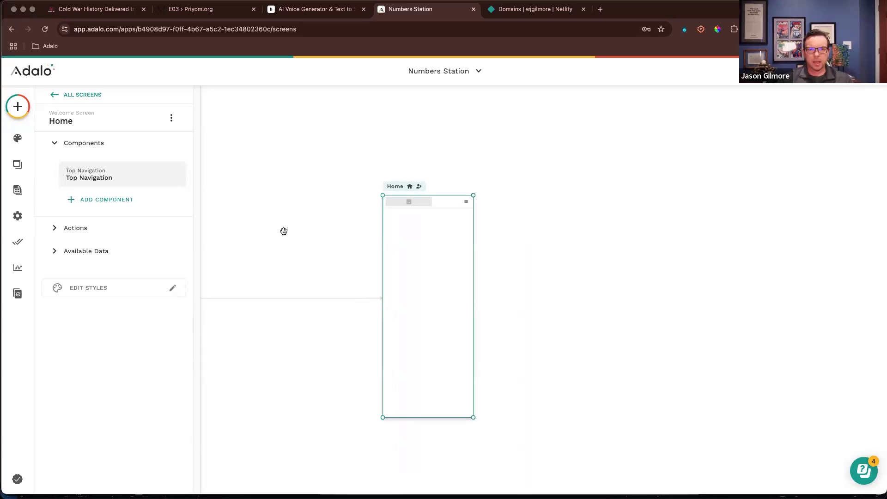
scroll(283, 229, "left", 5)
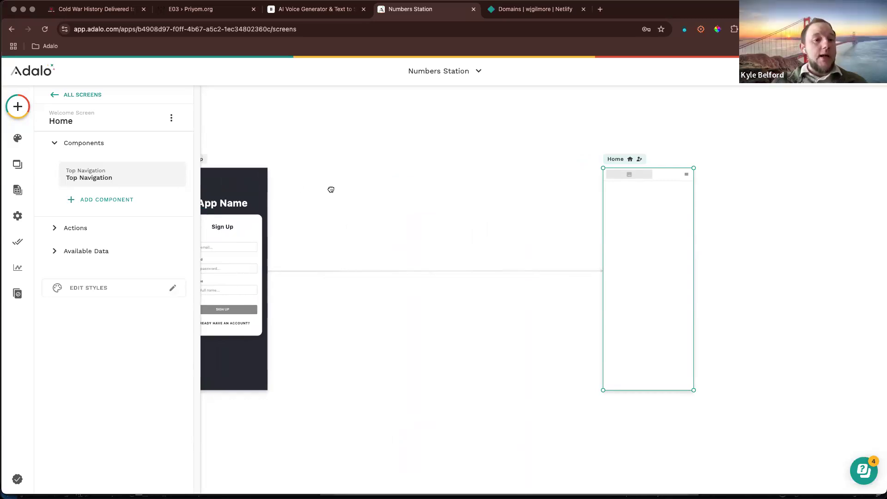
scroll(331, 188, "left", 2)
left_click(258, 162)
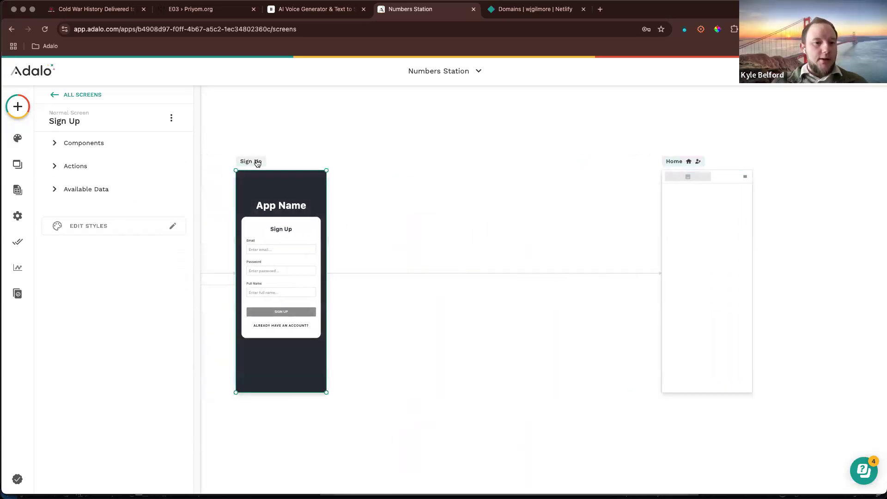
left_click(171, 119)
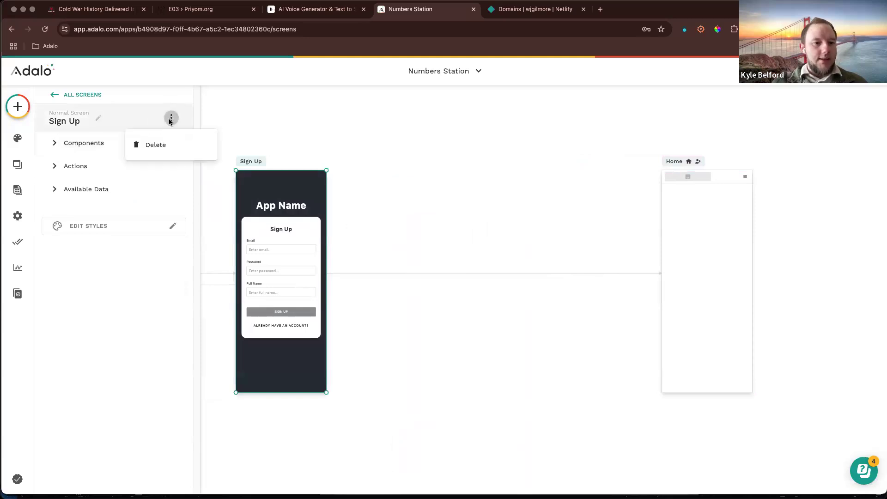
left_click(168, 145)
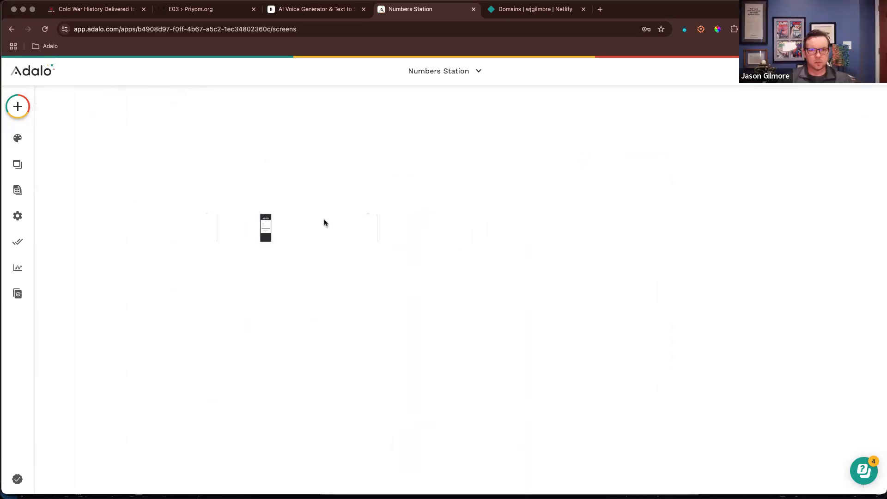
Delete the Log In and Welcome screens, keeping only the Home screen in the app
left_click(240, 201)
left_click(171, 118)
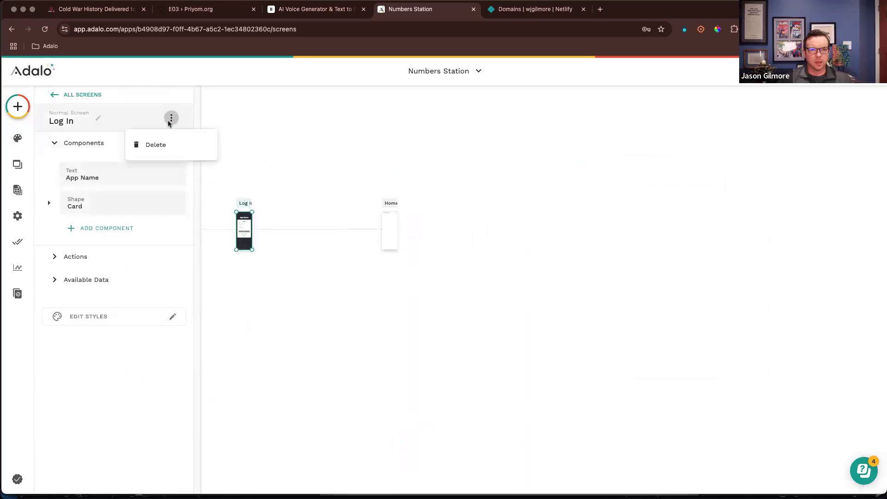
left_click(163, 144)
left_click(169, 202)
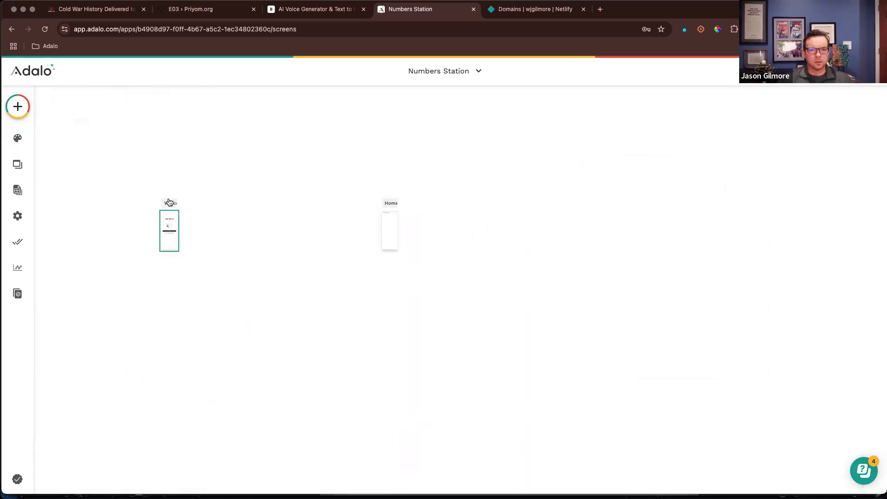
left_click(170, 118)
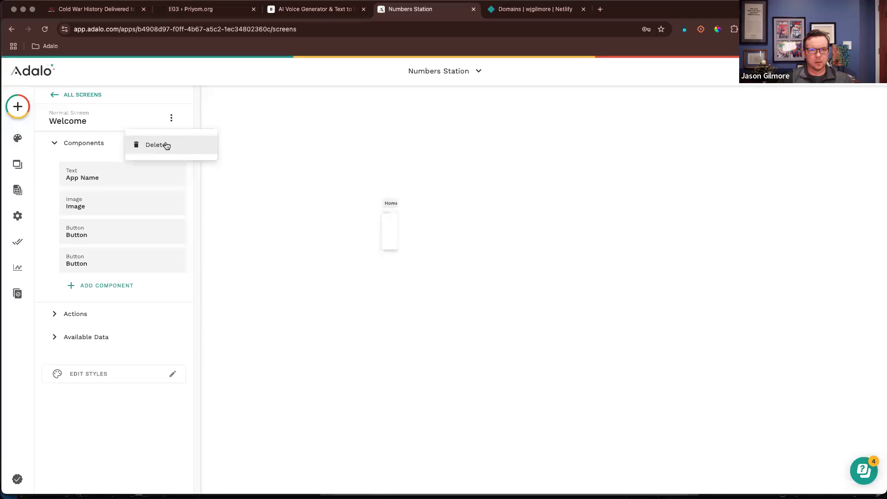
left_click(164, 145)
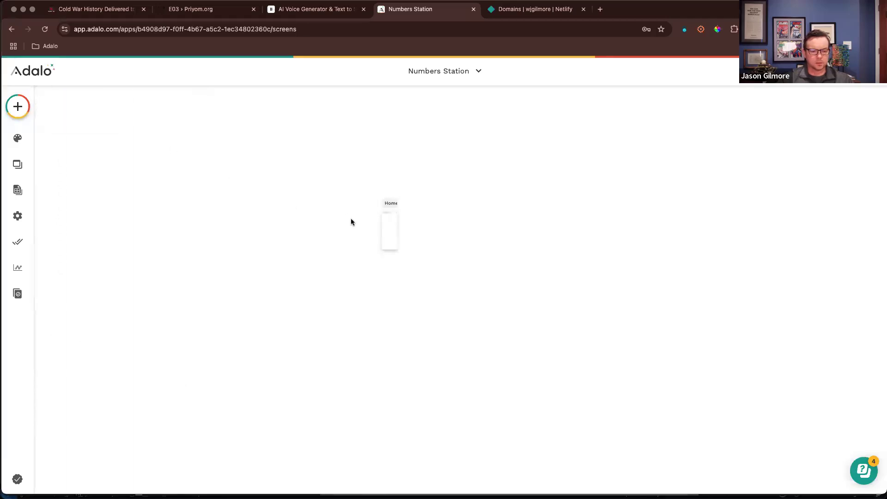
Change the title type of the Home screen's top navigation to Text
scroll(351, 221, "up", 5)
left_click_drag(601, 245, 403, 237)
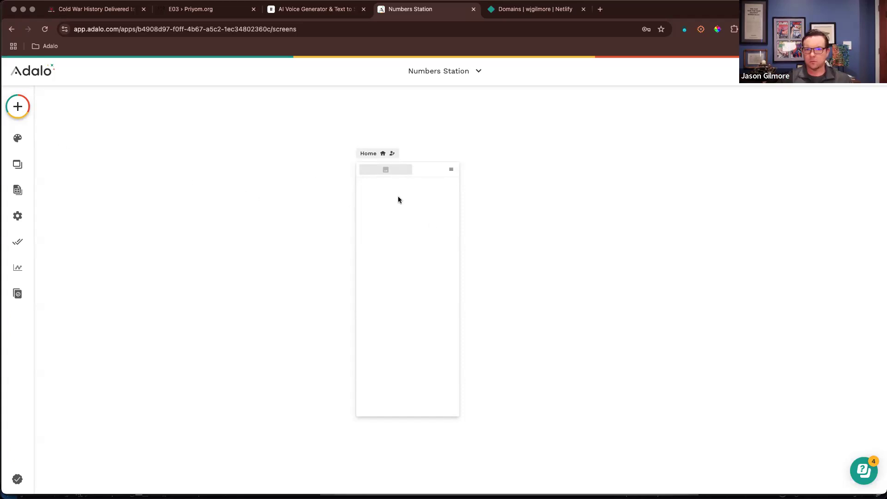
left_click(386, 170)
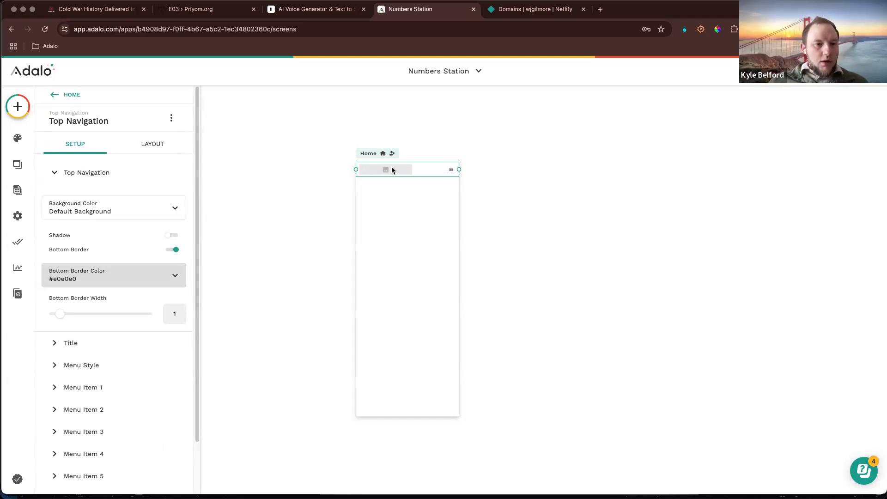
left_click(56, 342)
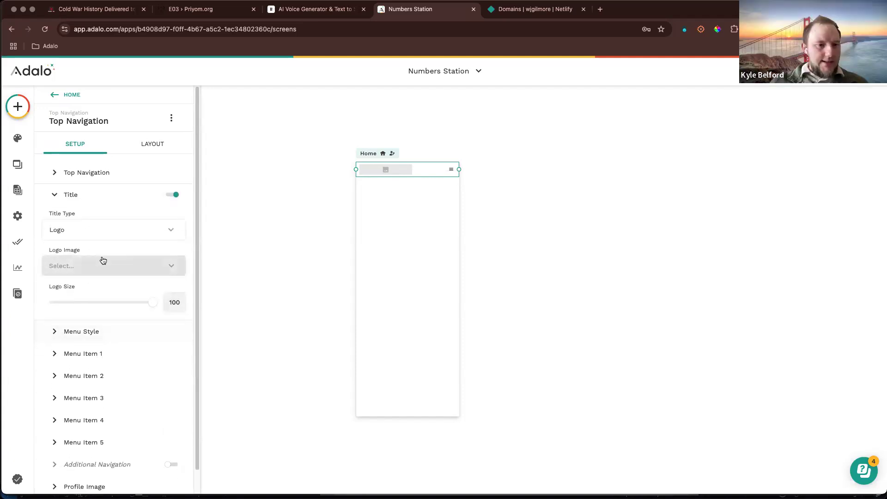
left_click(143, 229)
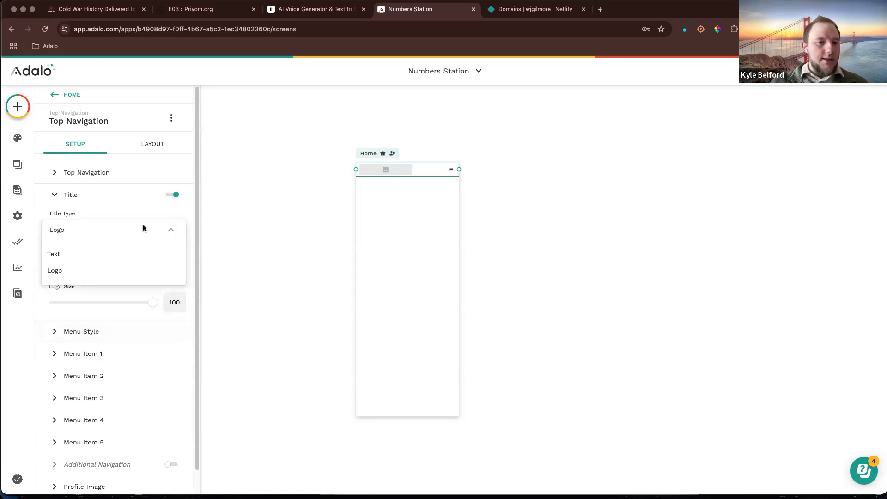
left_click(129, 253)
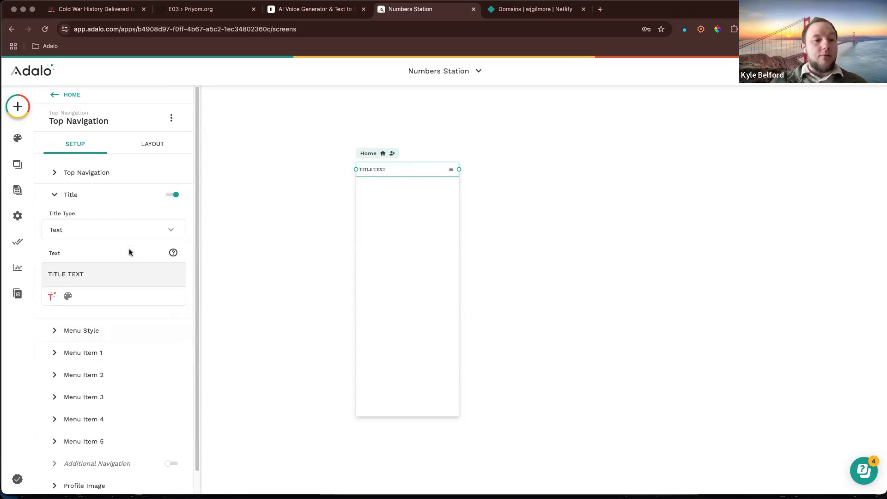
left_click(73, 231)
left_click(73, 231)
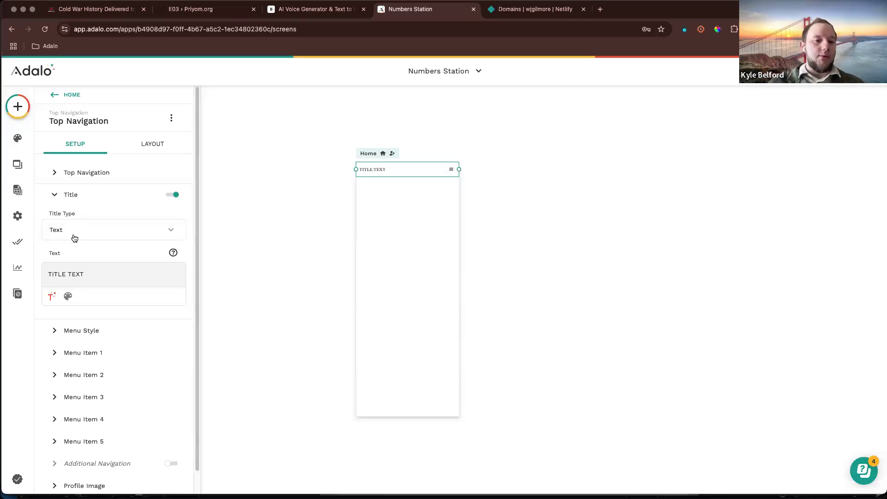
Replace the placeholder title text of the top navigation with SpiesInDC
left_click(79, 269)
type("Spac")
key("BackSpace")
key("BackSpace")
key("BackSpace")
key("BackSpace")
key("BackSpace")
key("BackSpace")
key("BackSpace")
key("BackSpace")
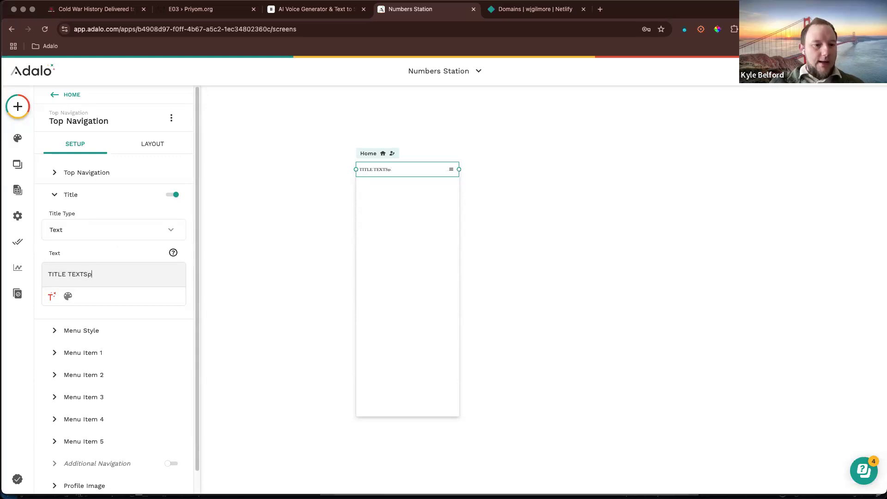
key("BackSpace")
key("BackSpace")
key("BackSpace")
key("BackSpace")
key("BackSpace")
key("BackSpace")
type("Spi")
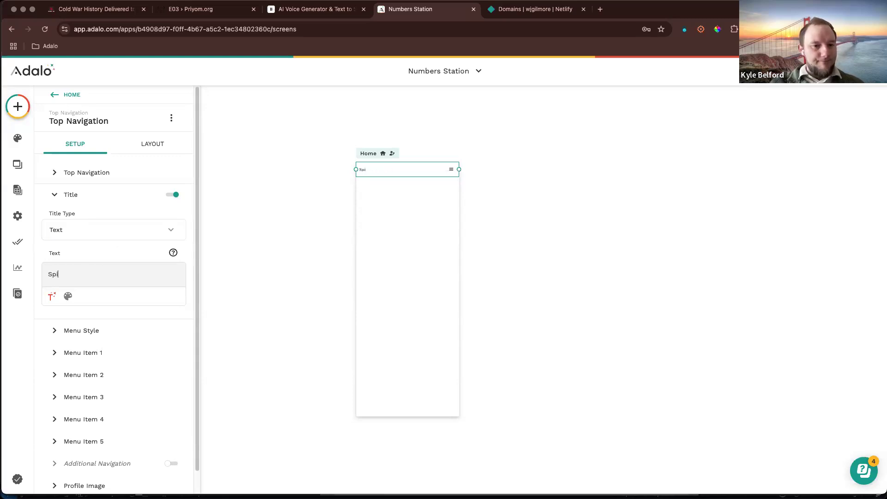
type("esInDC")
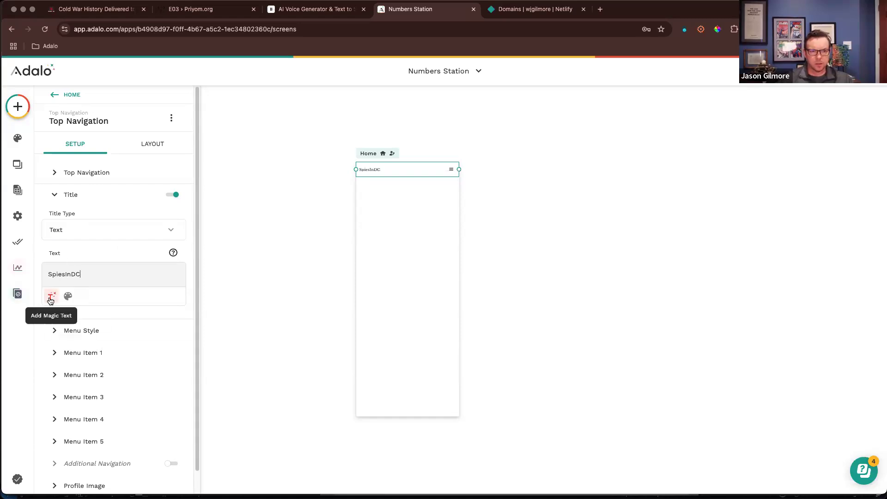
Change the app's branding font for headings to PT Mono, starting from the title's font settings
left_click(68, 296)
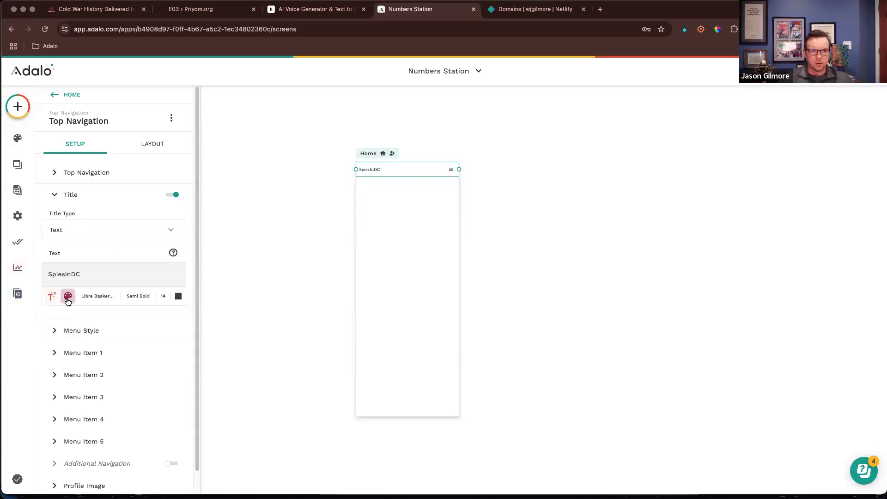
left_click(89, 298)
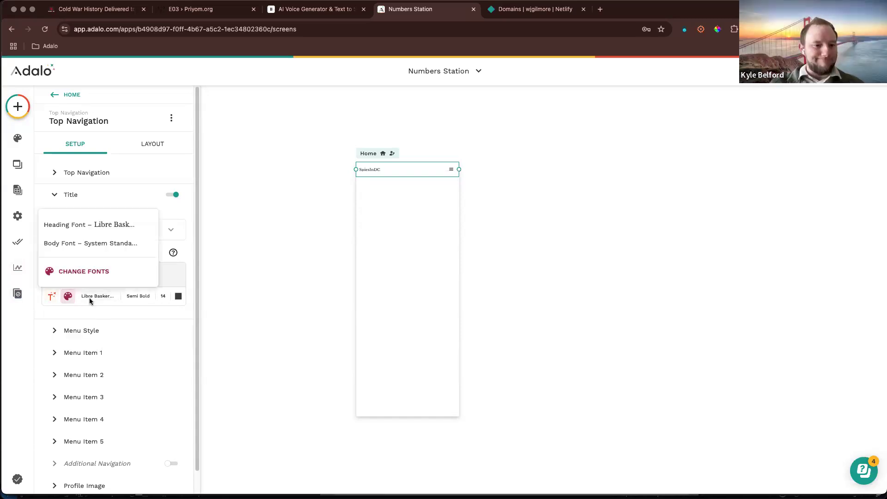
left_click(93, 271)
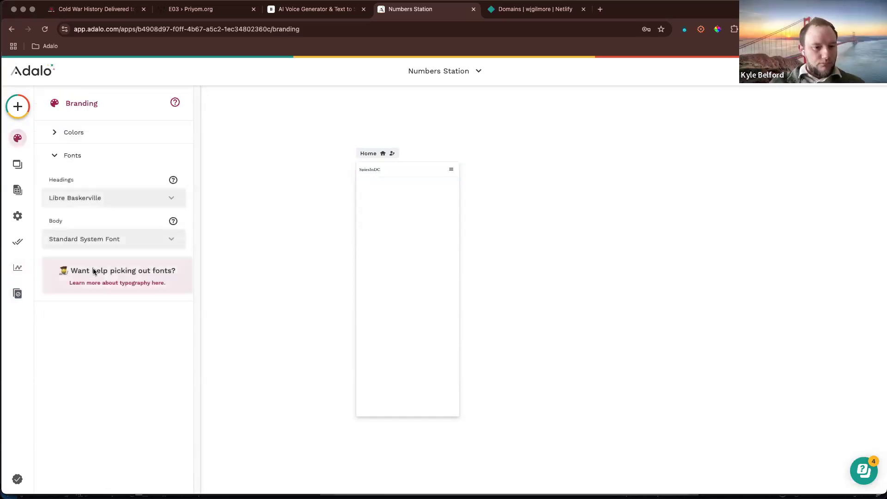
left_click(129, 194)
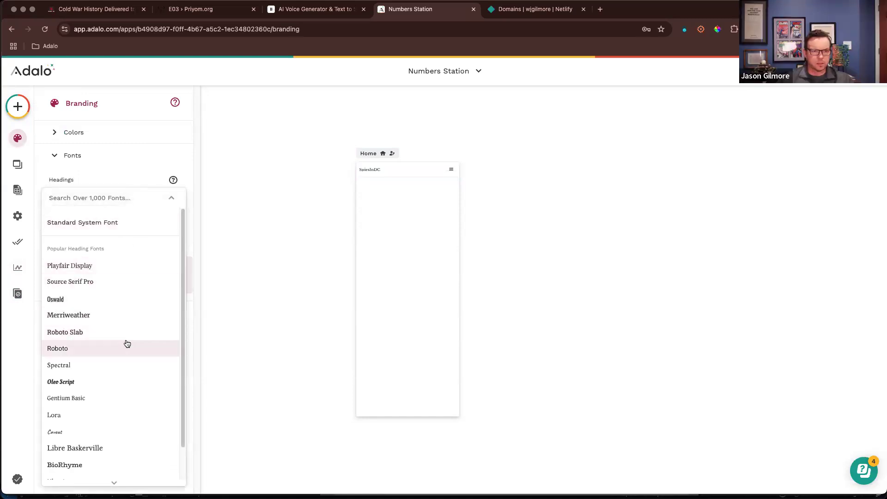
type("pt m")
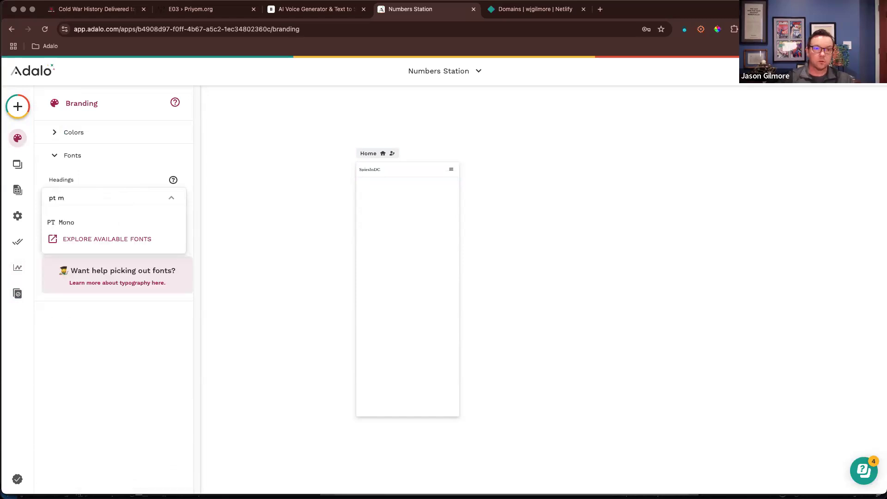
left_click(75, 222)
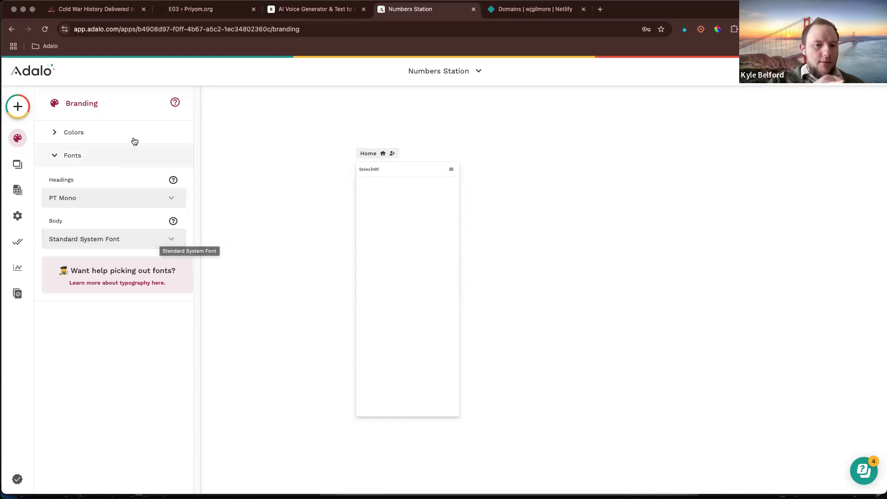
Show the text styling options of the SpiesInDC title in the Home screen's top navigation
left_click(375, 169)
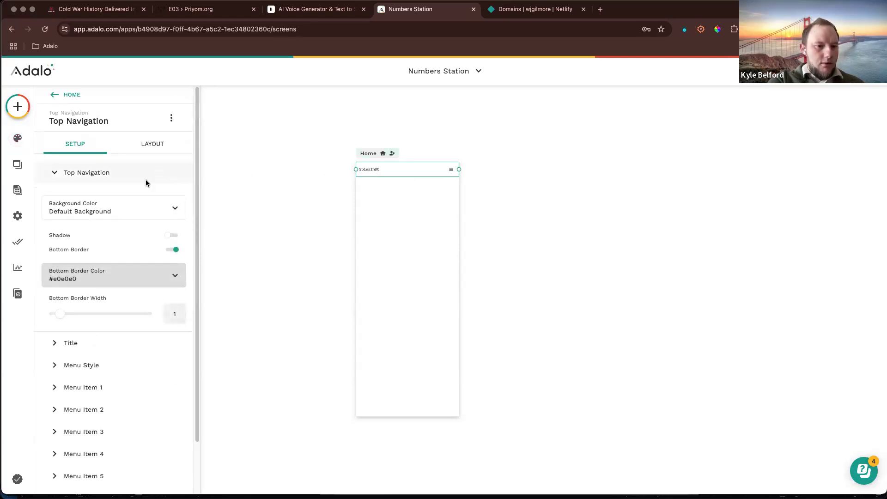
left_click(53, 344)
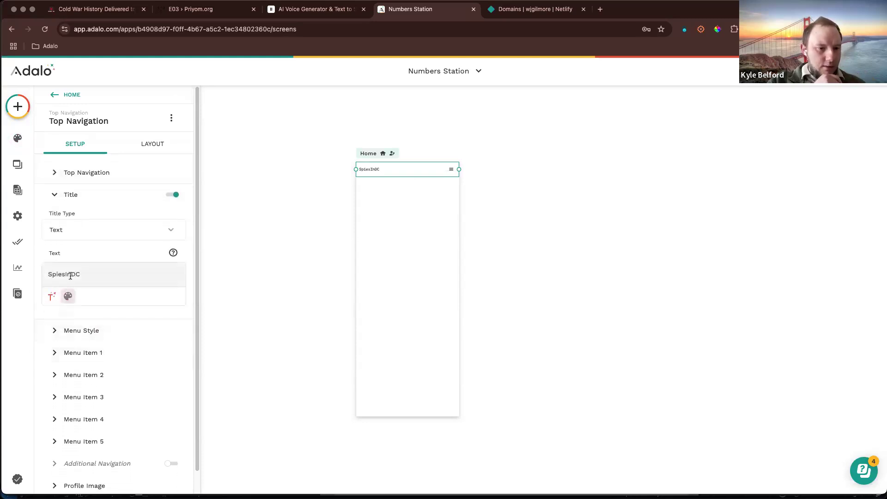
left_click(68, 297)
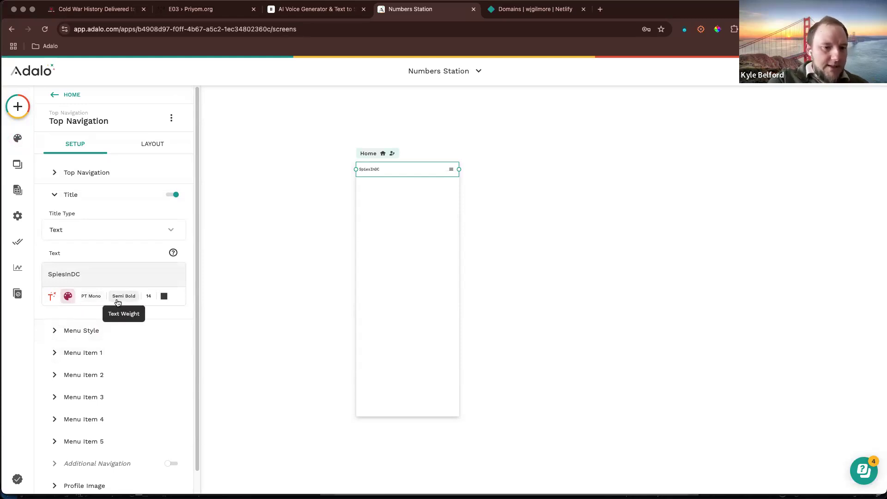
Try the body font on the SpiesInDC title and restore the PT Mono heading font
left_click(91, 297)
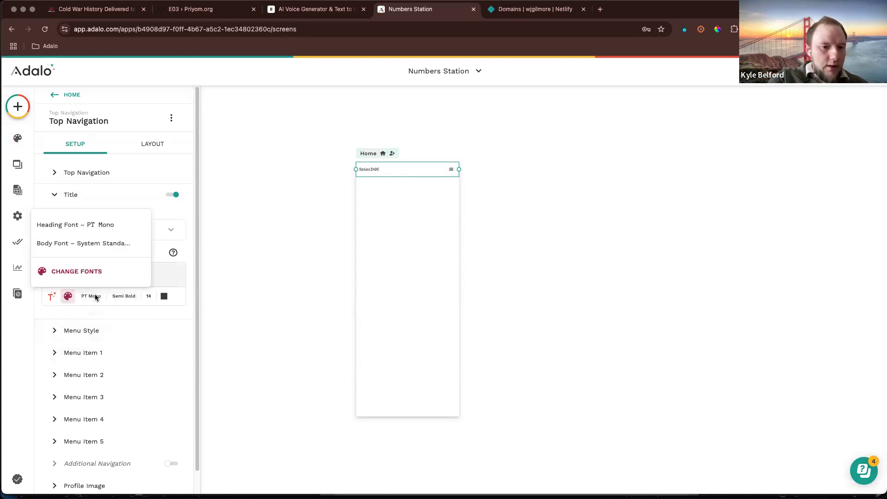
left_click(104, 244)
left_click(91, 296)
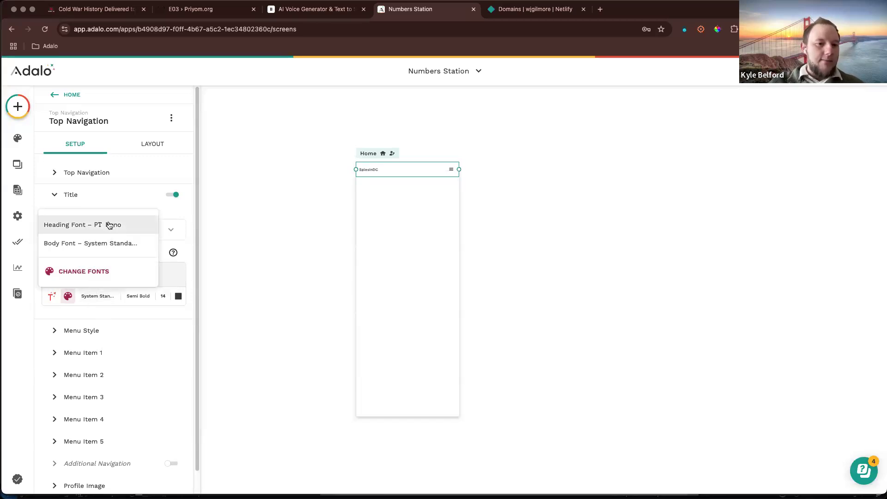
left_click(109, 225)
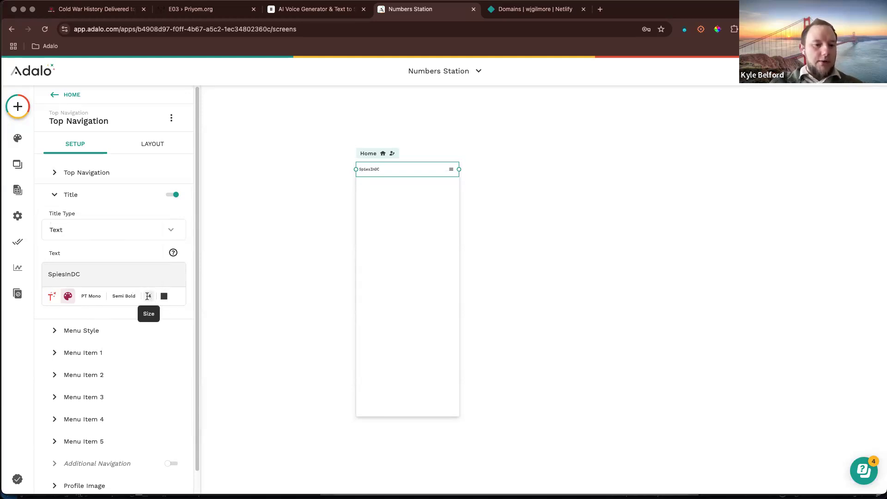
Set the font size of the SpiesInDC title to 18
key("BackSpace")
type("8")
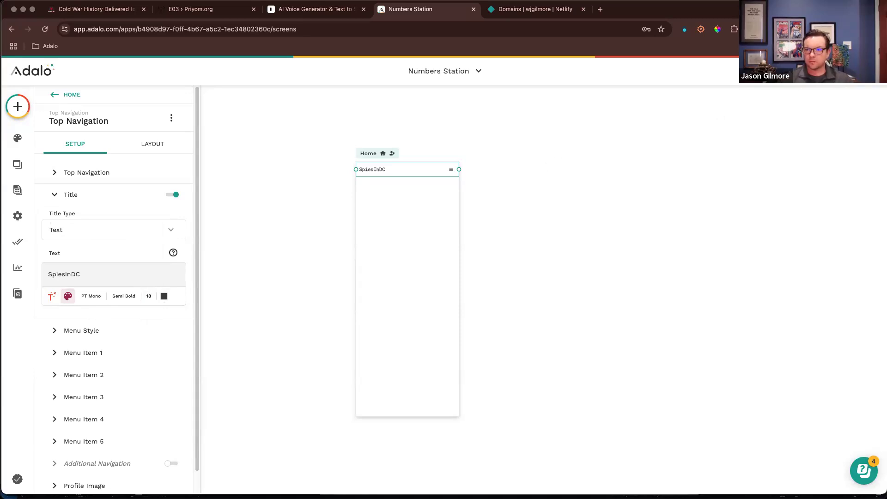
Launch the staging preview of the app and check the navigation menu by opening and closing it
left_click(815, 70)
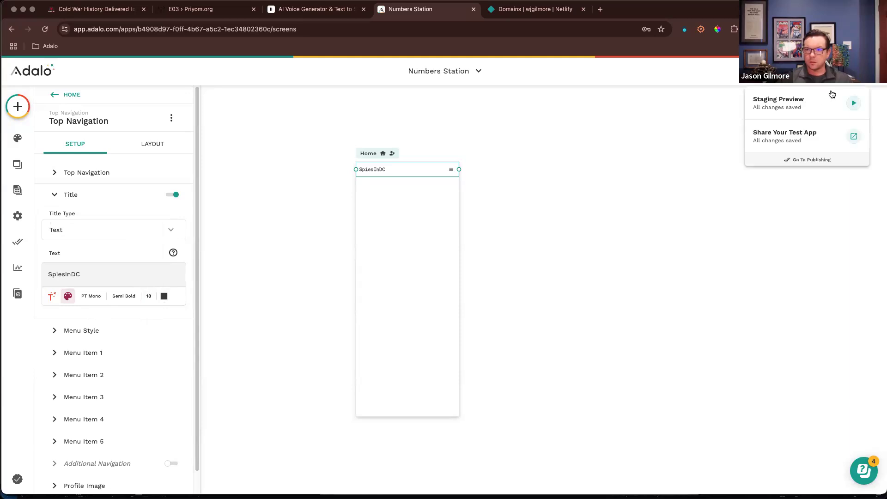
left_click(788, 102)
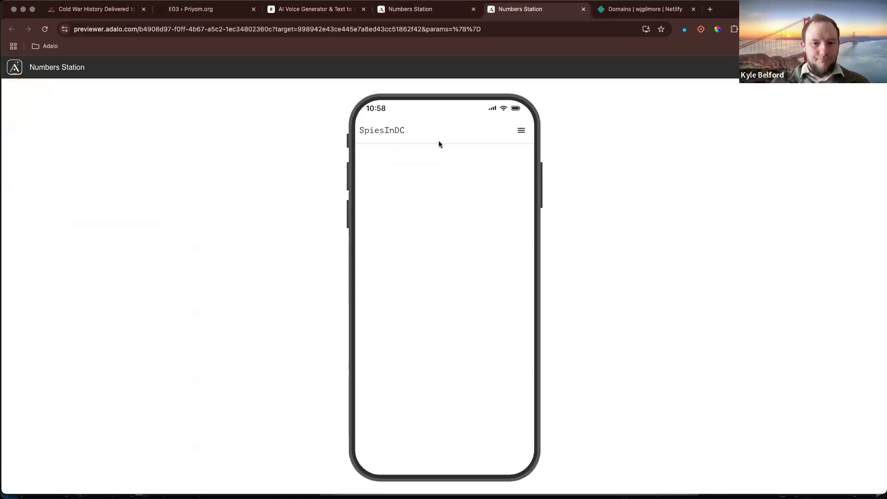
left_click(521, 130)
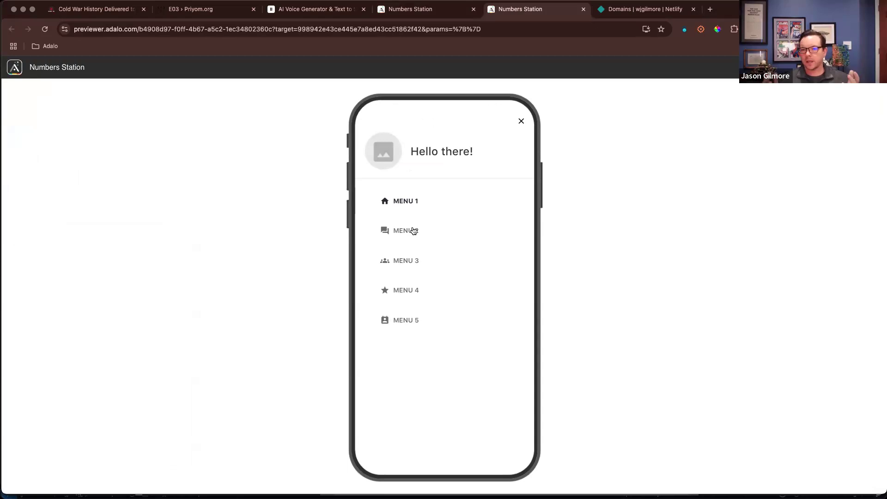
left_click(520, 122)
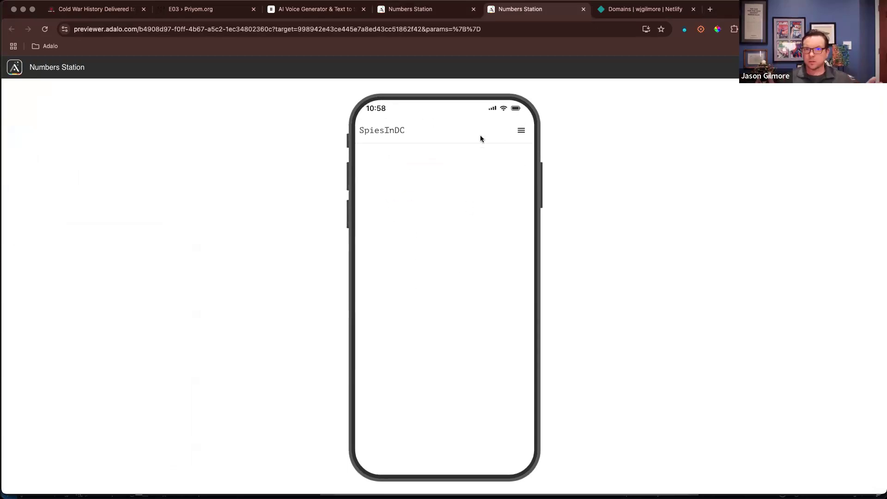